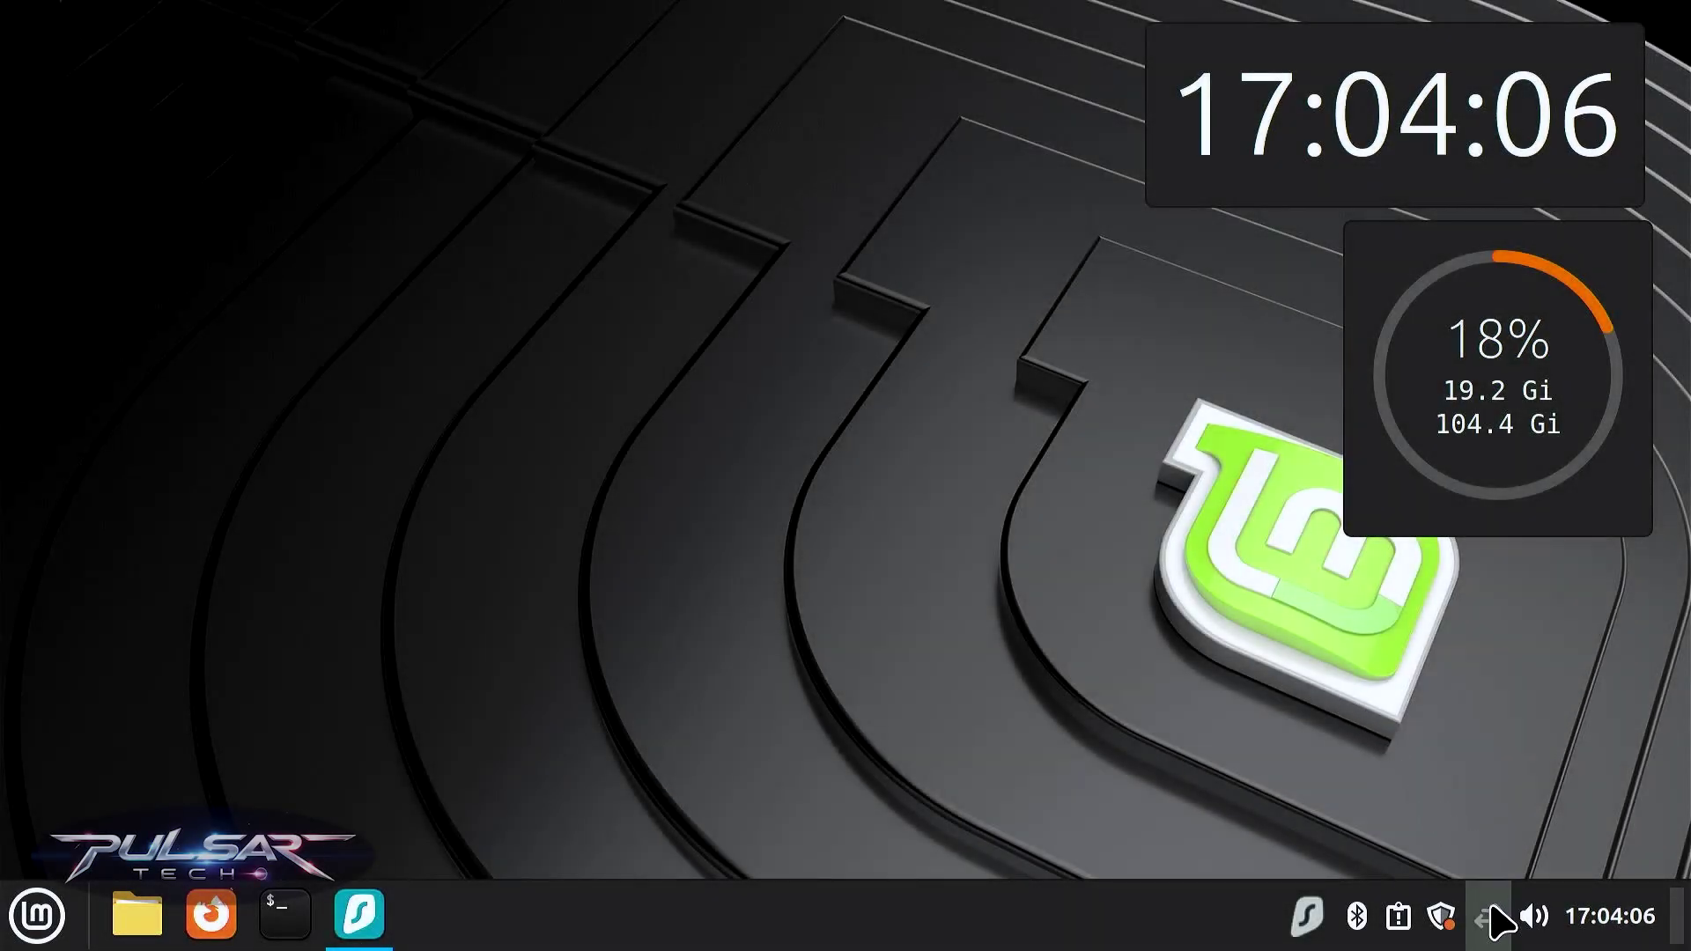
Step: Check the network connection menu and network settings, then close the settings window
{"action": "left_click", "coordinate": [1488, 911]}
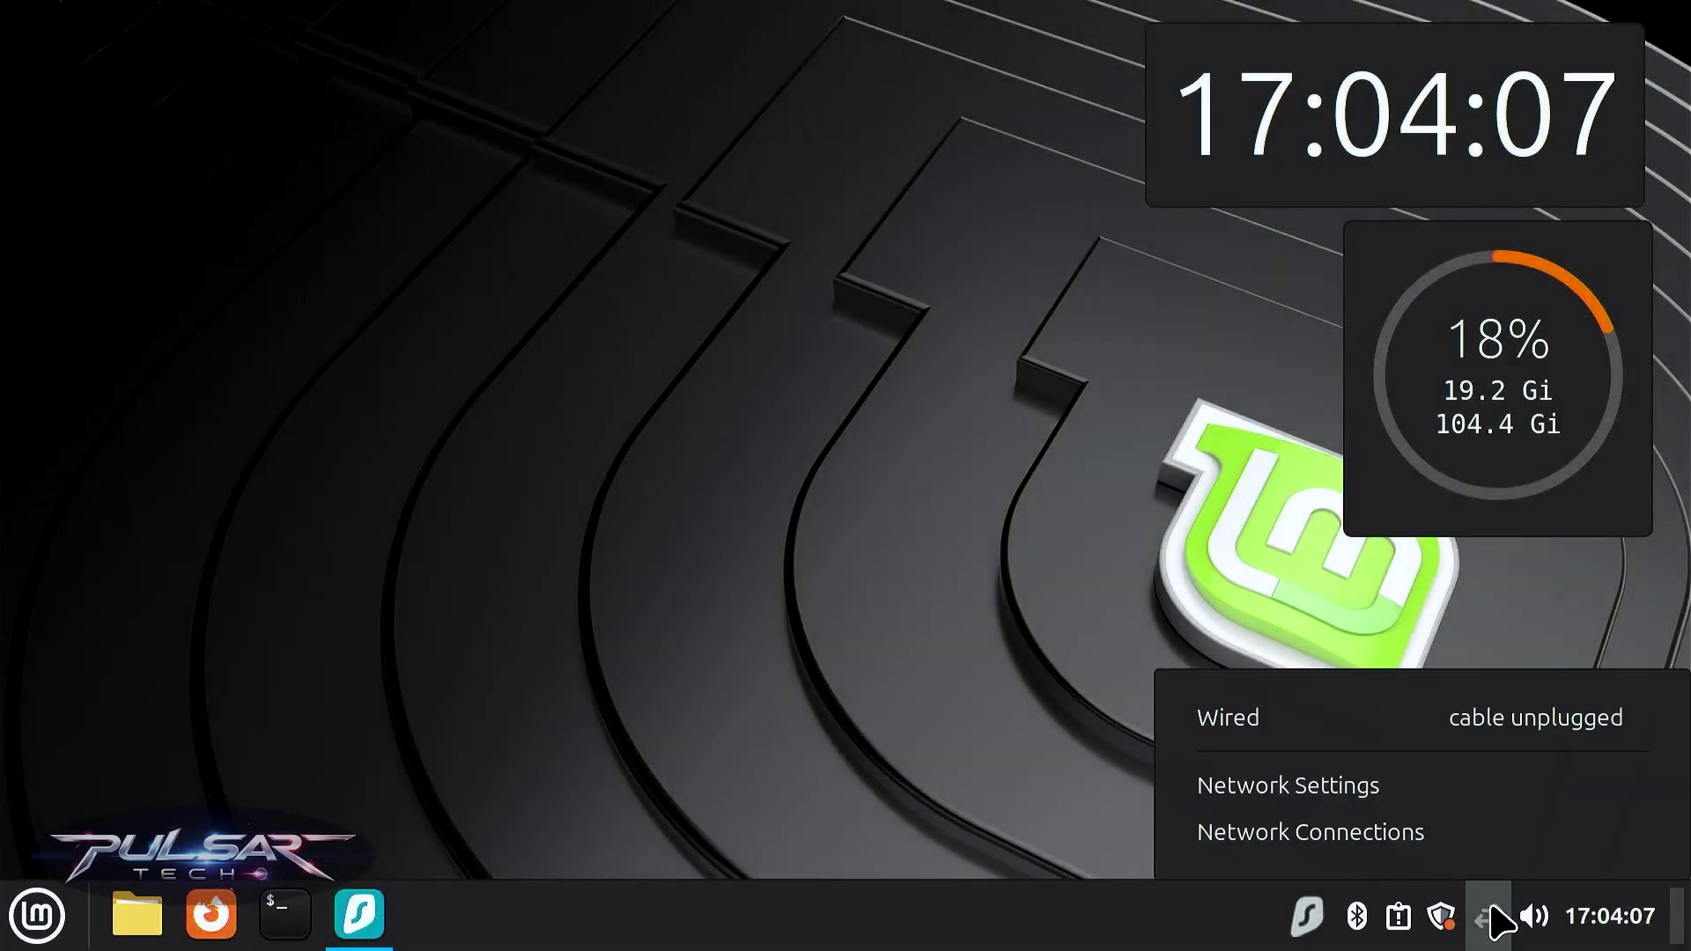
{"action": "left_click", "coordinate": [1312, 785]}
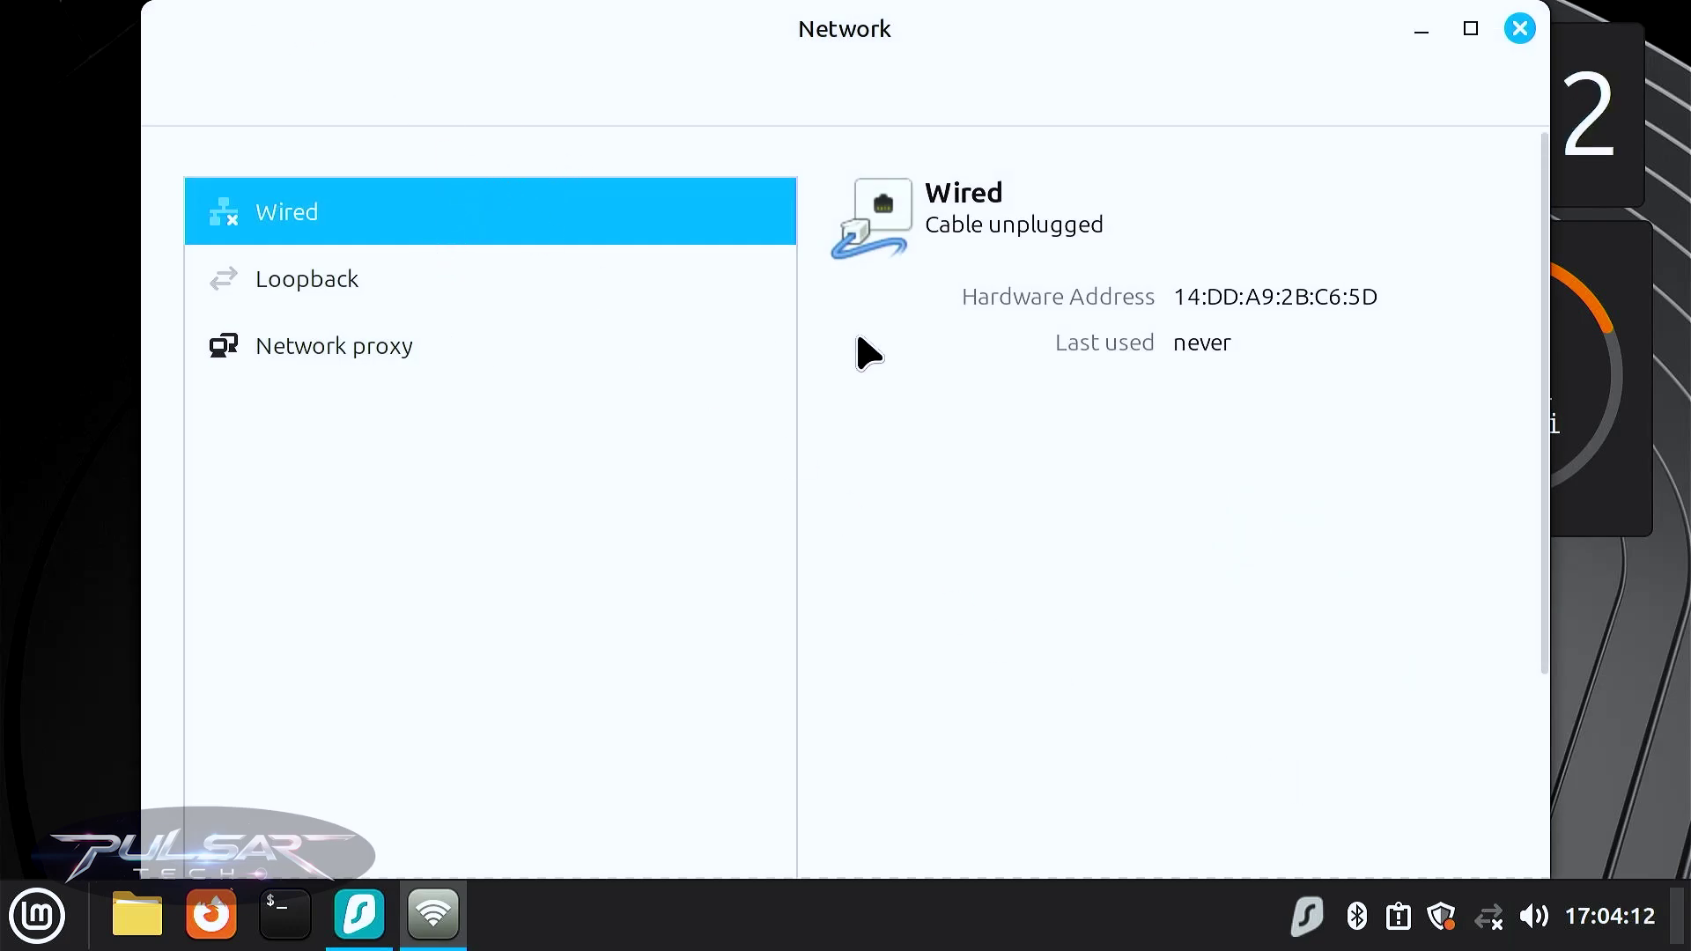
{"action": "left_click", "coordinate": [1519, 28]}
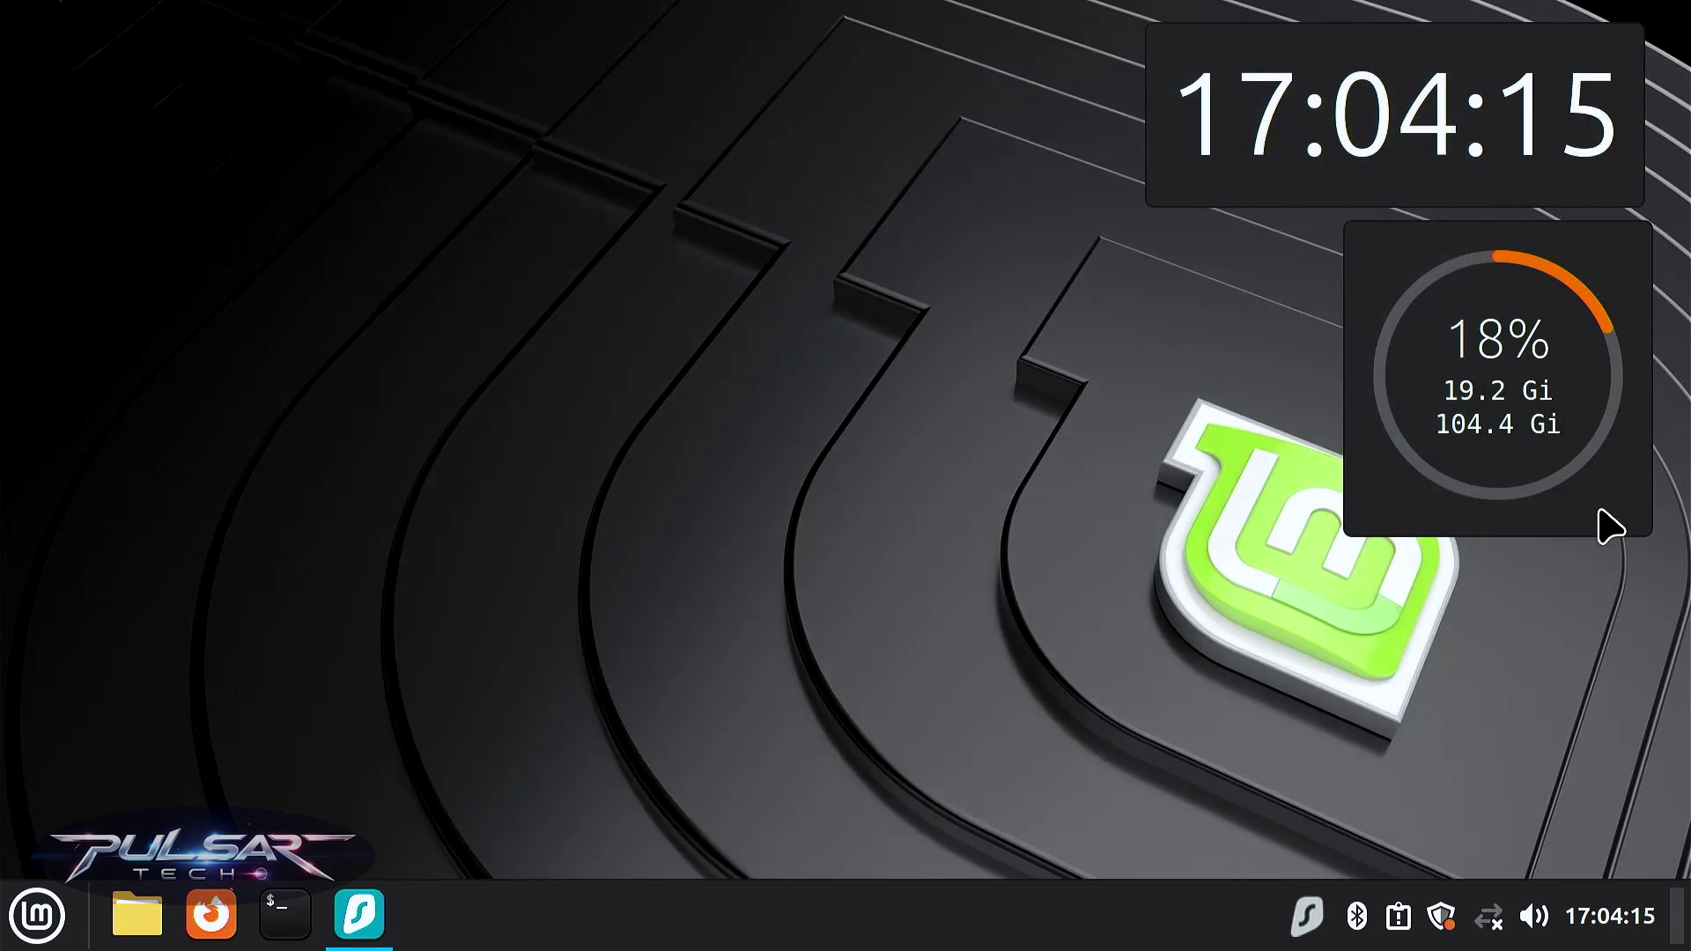
{"action": "left_click", "coordinate": [1490, 916]}
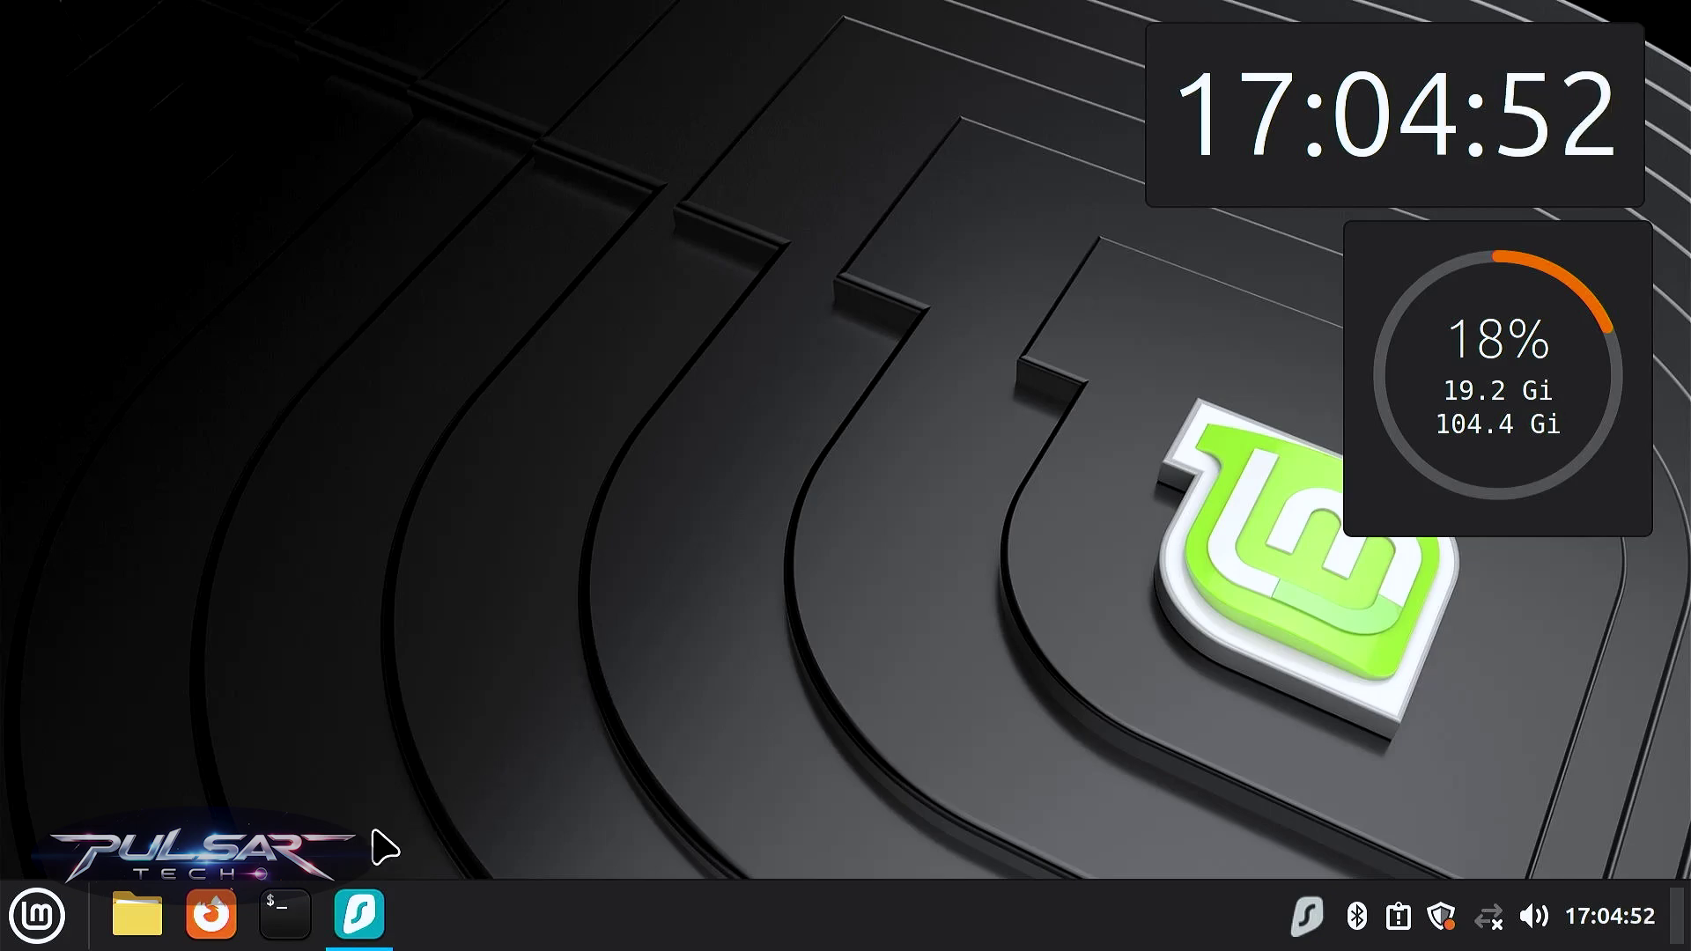
Step: Run iwconfig in a new Terminal, showing lo and eno1 have no wireless extensions
{"action": "left_click", "coordinate": [285, 923]}
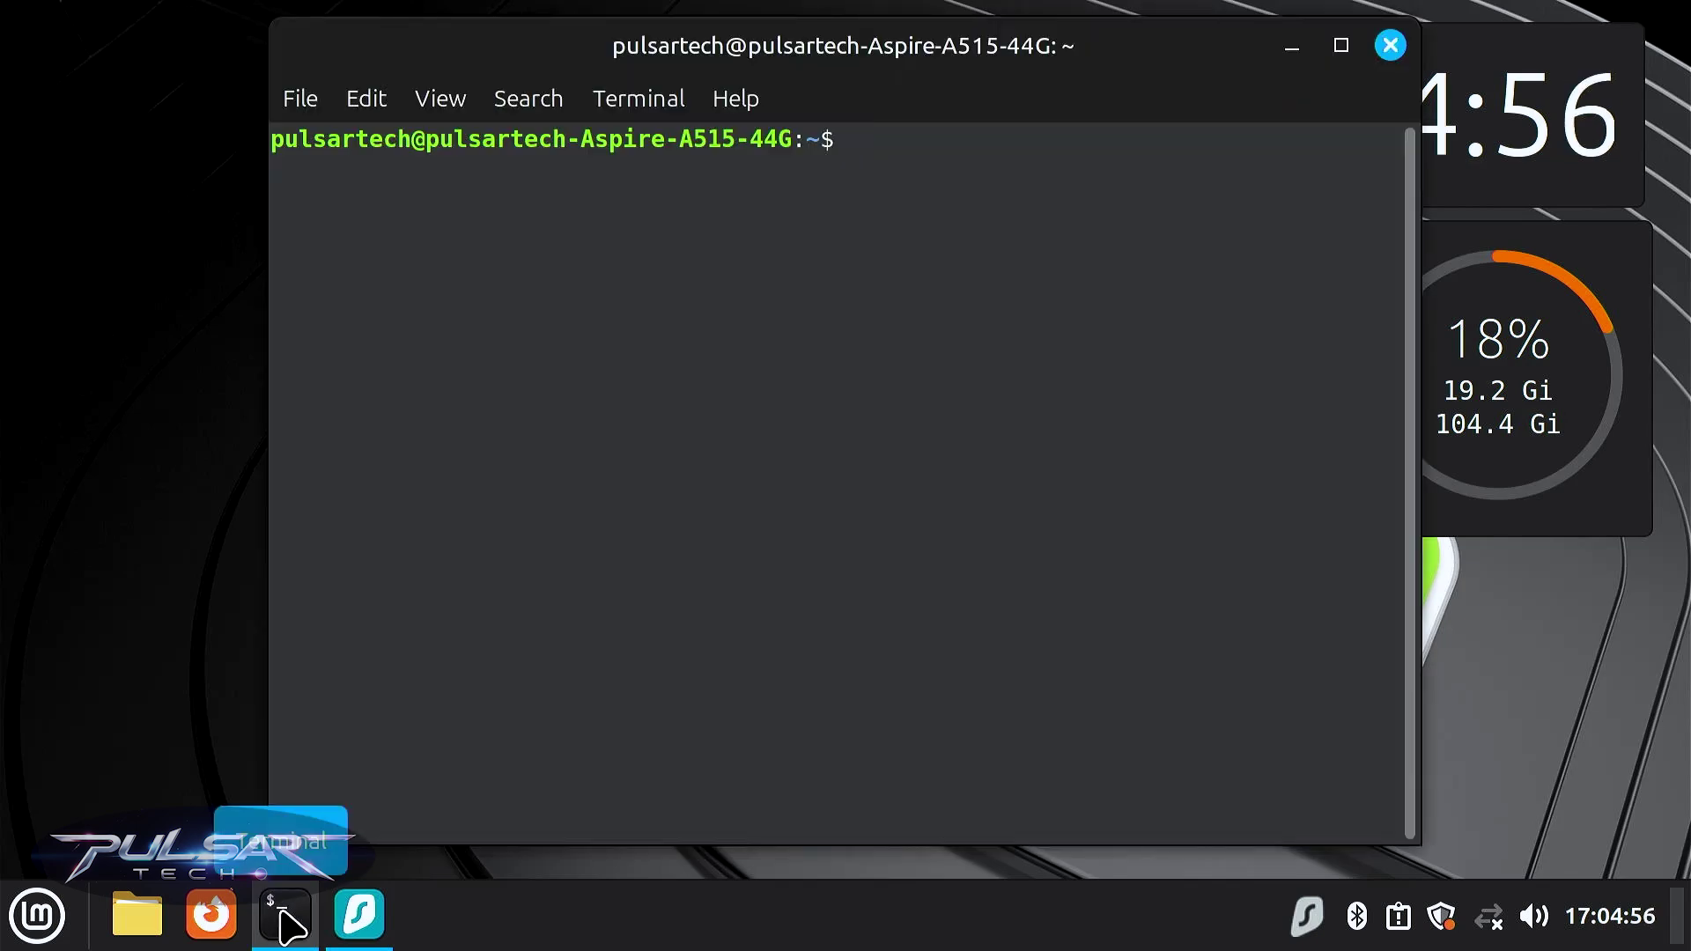
{"action": "type", "text": "iwconfig"}
{"action": "key", "text": "Return"}
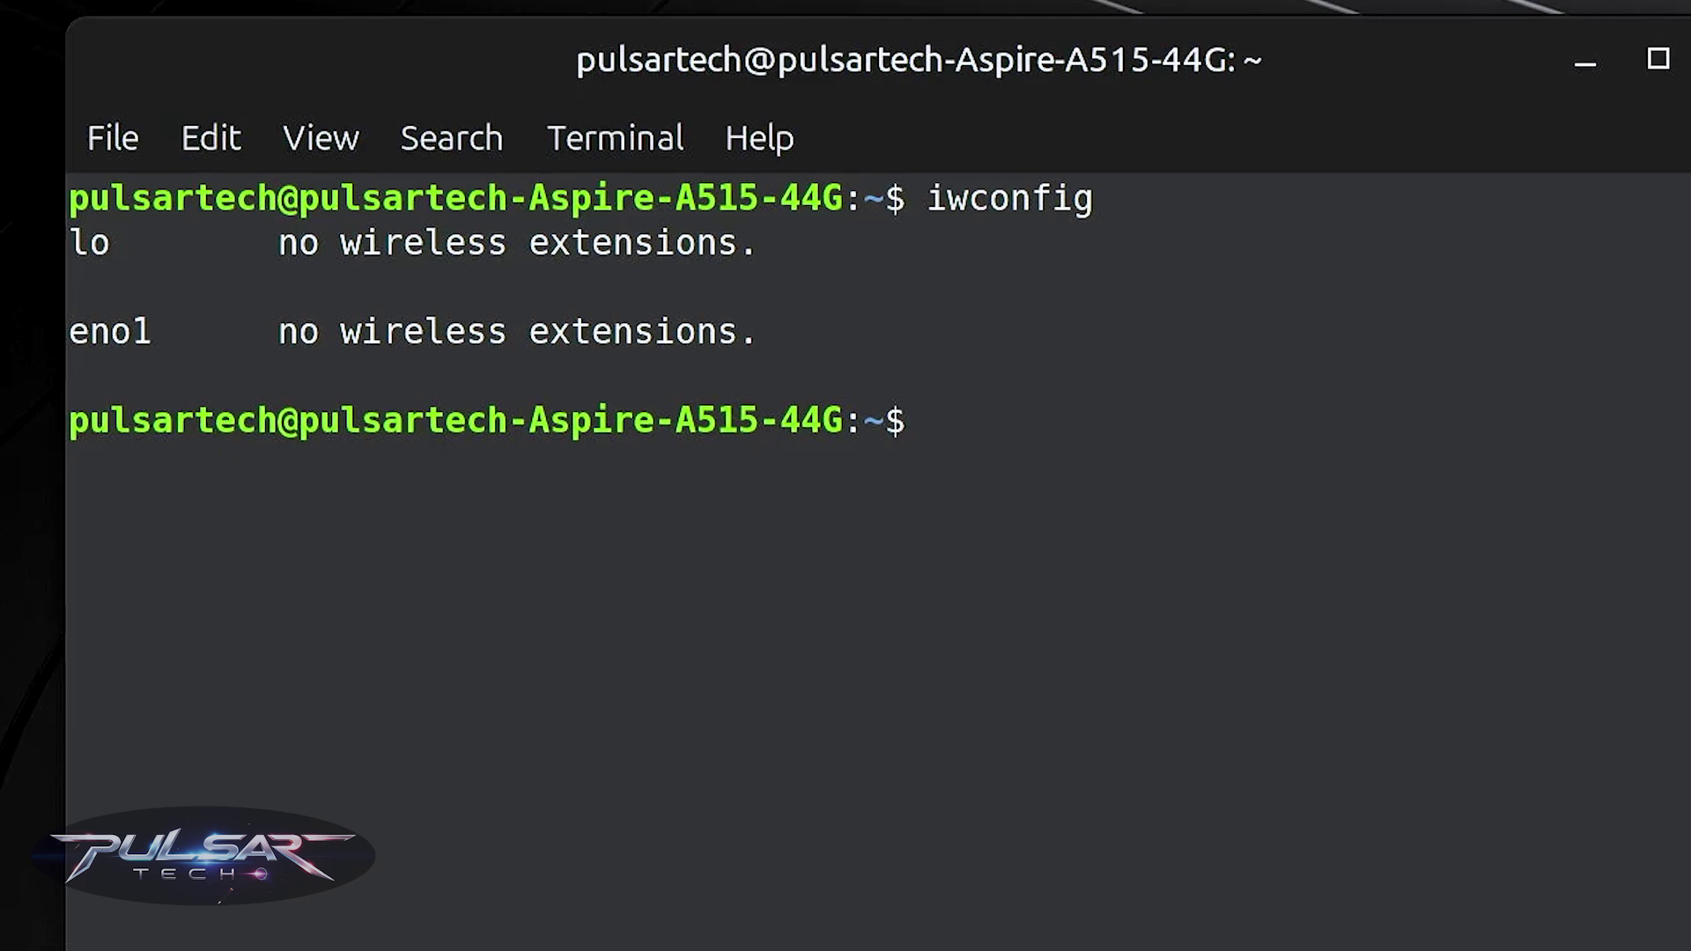
Step: Run lspci | grep -i wireless and highlight the BCM4352 chip model in the output
{"action": "type", "text": "lspci "}
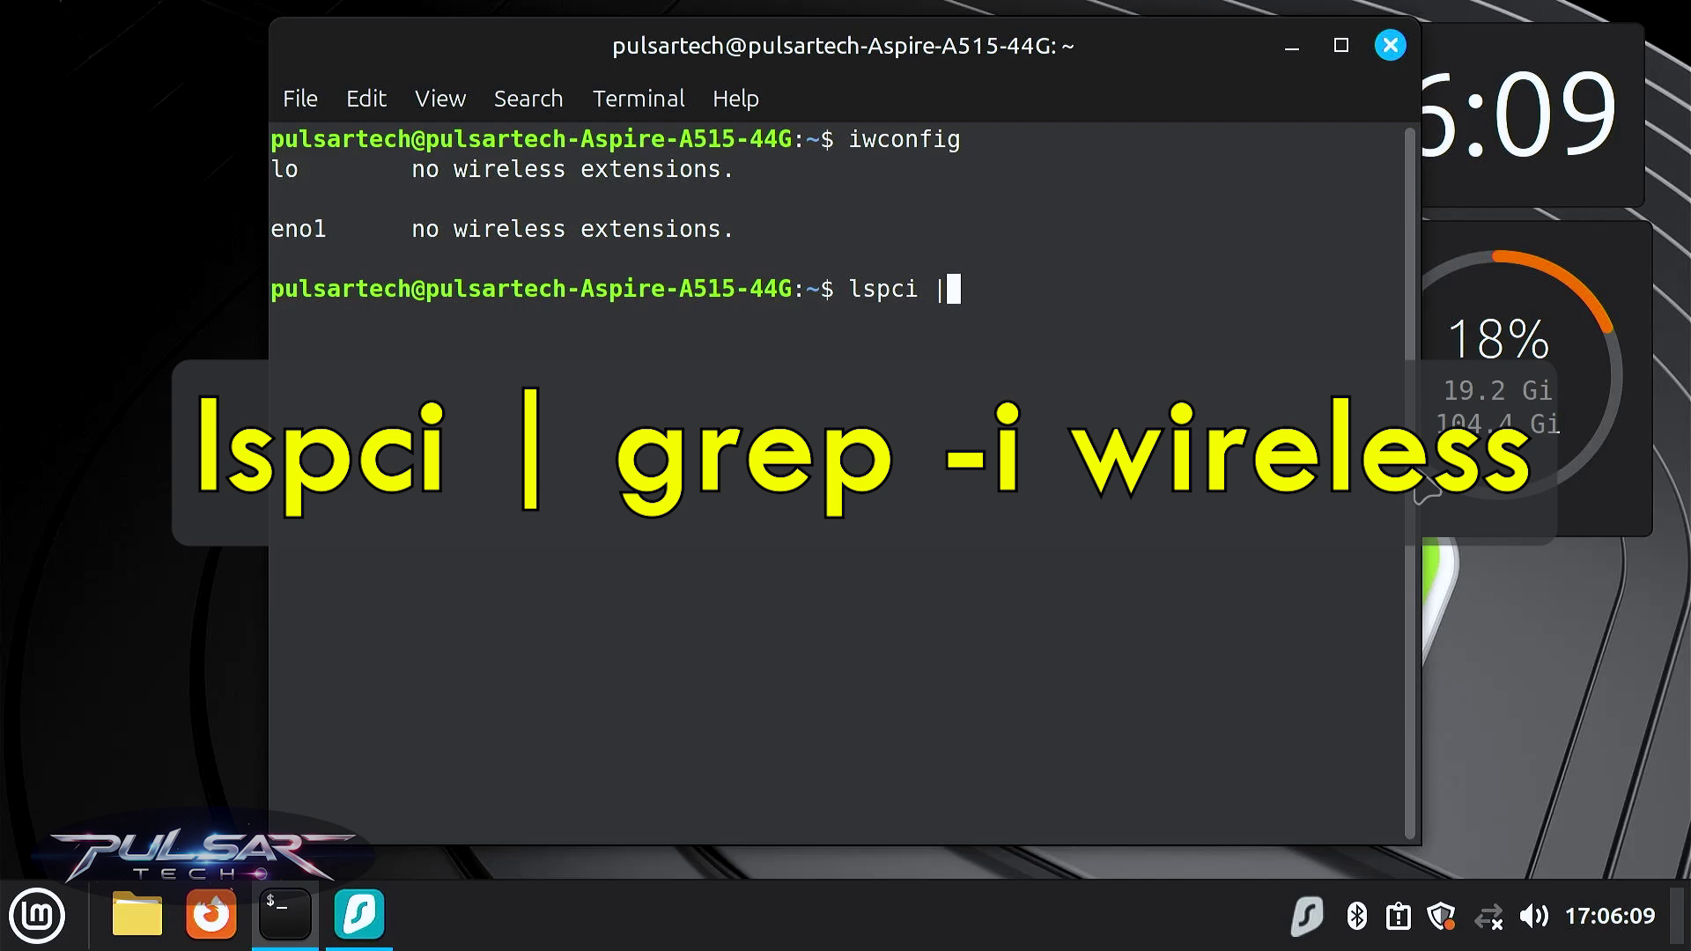
{"action": "type", "text": "| grep"}
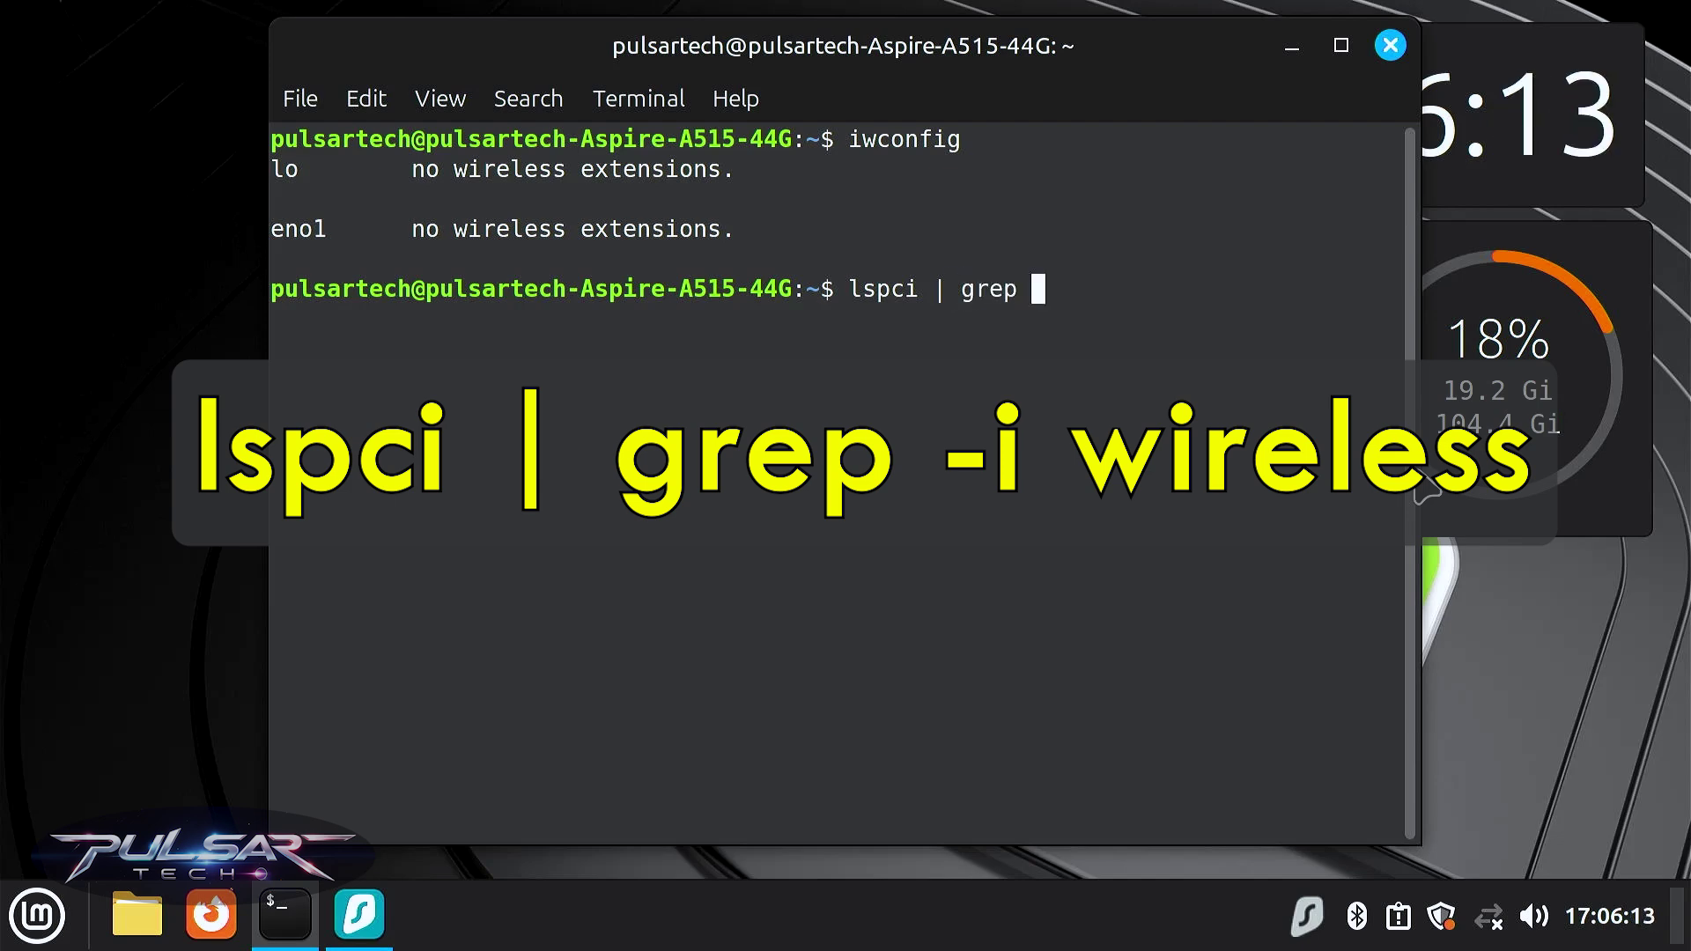
{"action": "type", "text": " -i"}
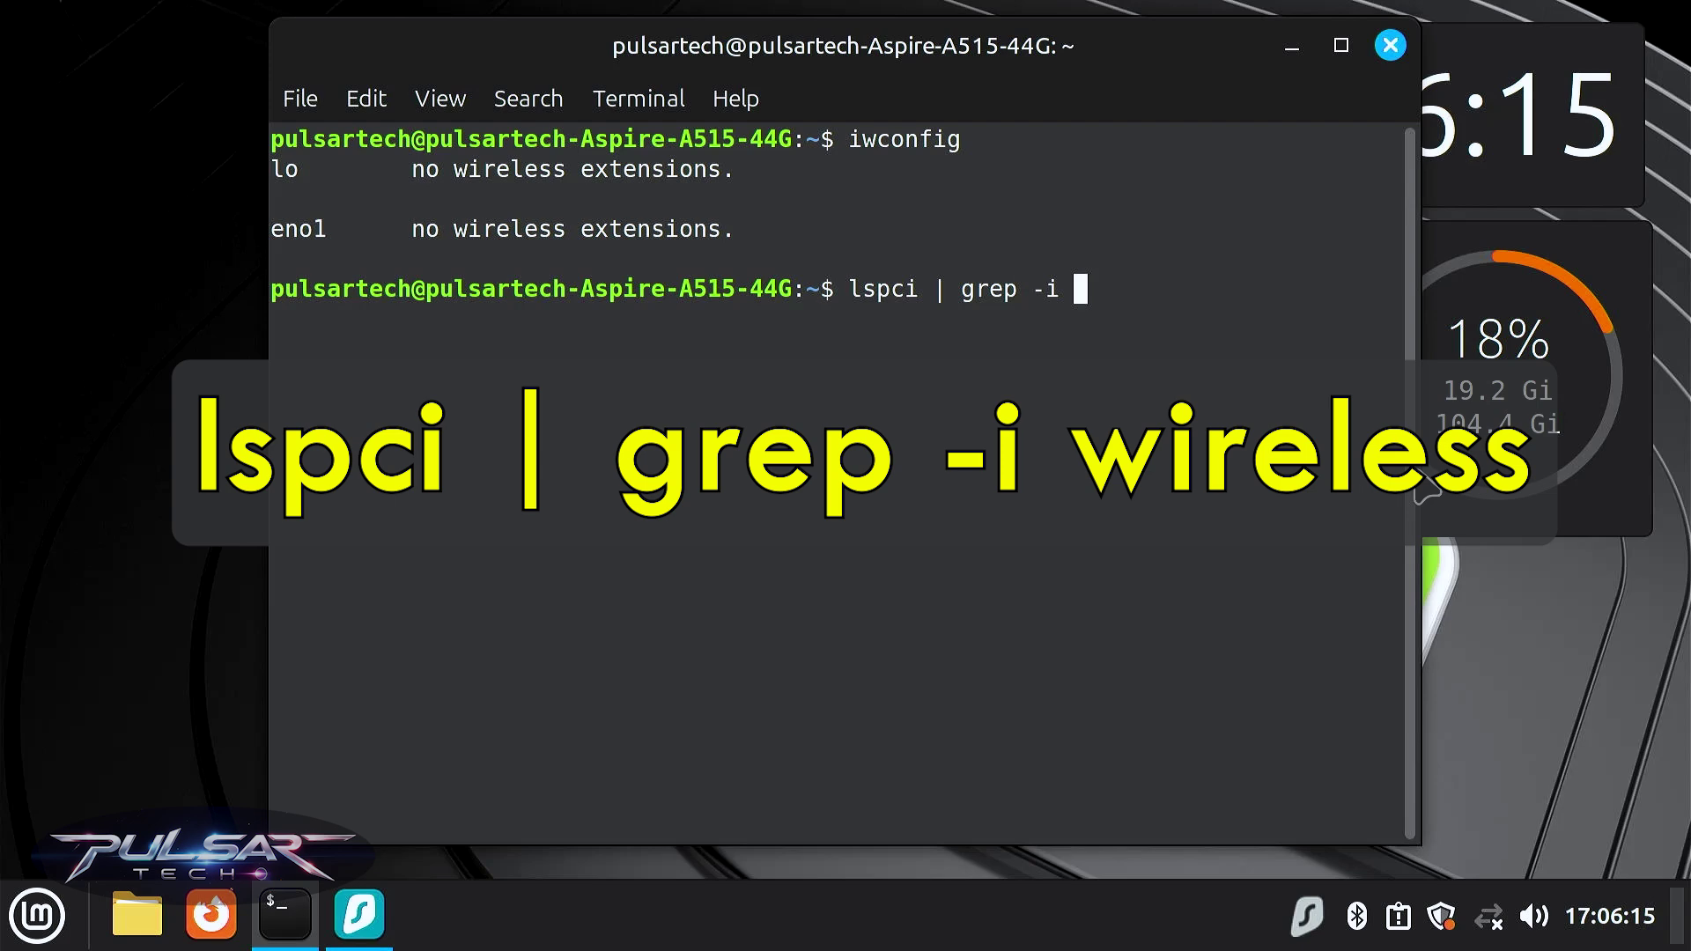
{"action": "type", "text": " wireless"}
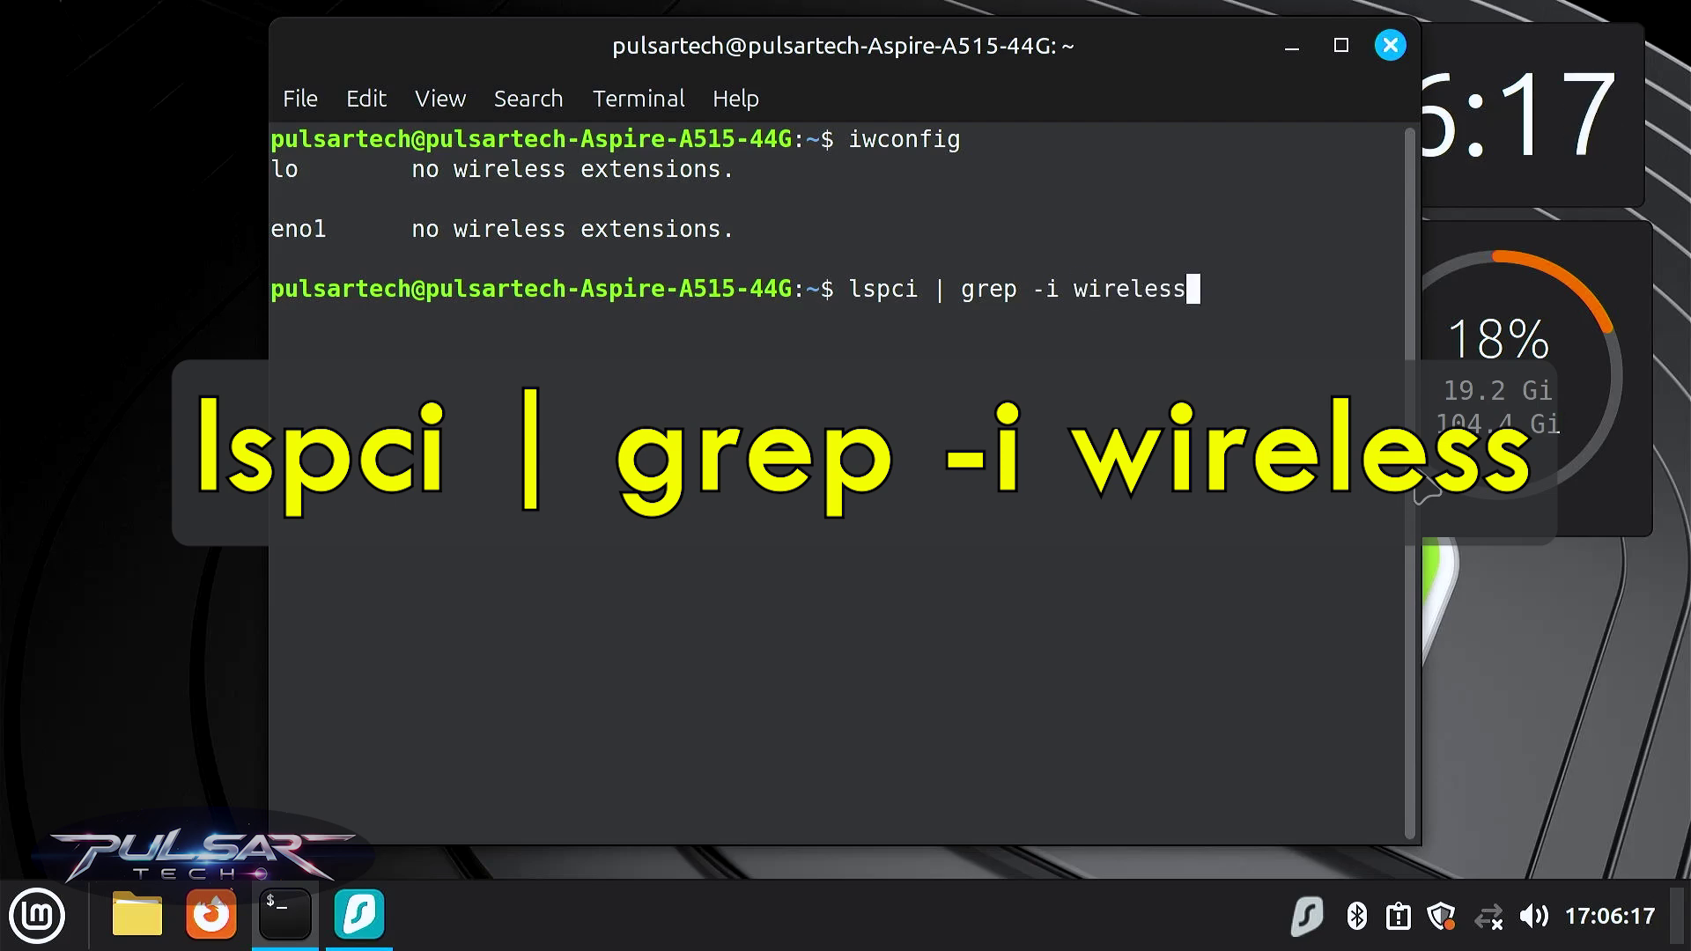
{"action": "key", "text": "Return"}
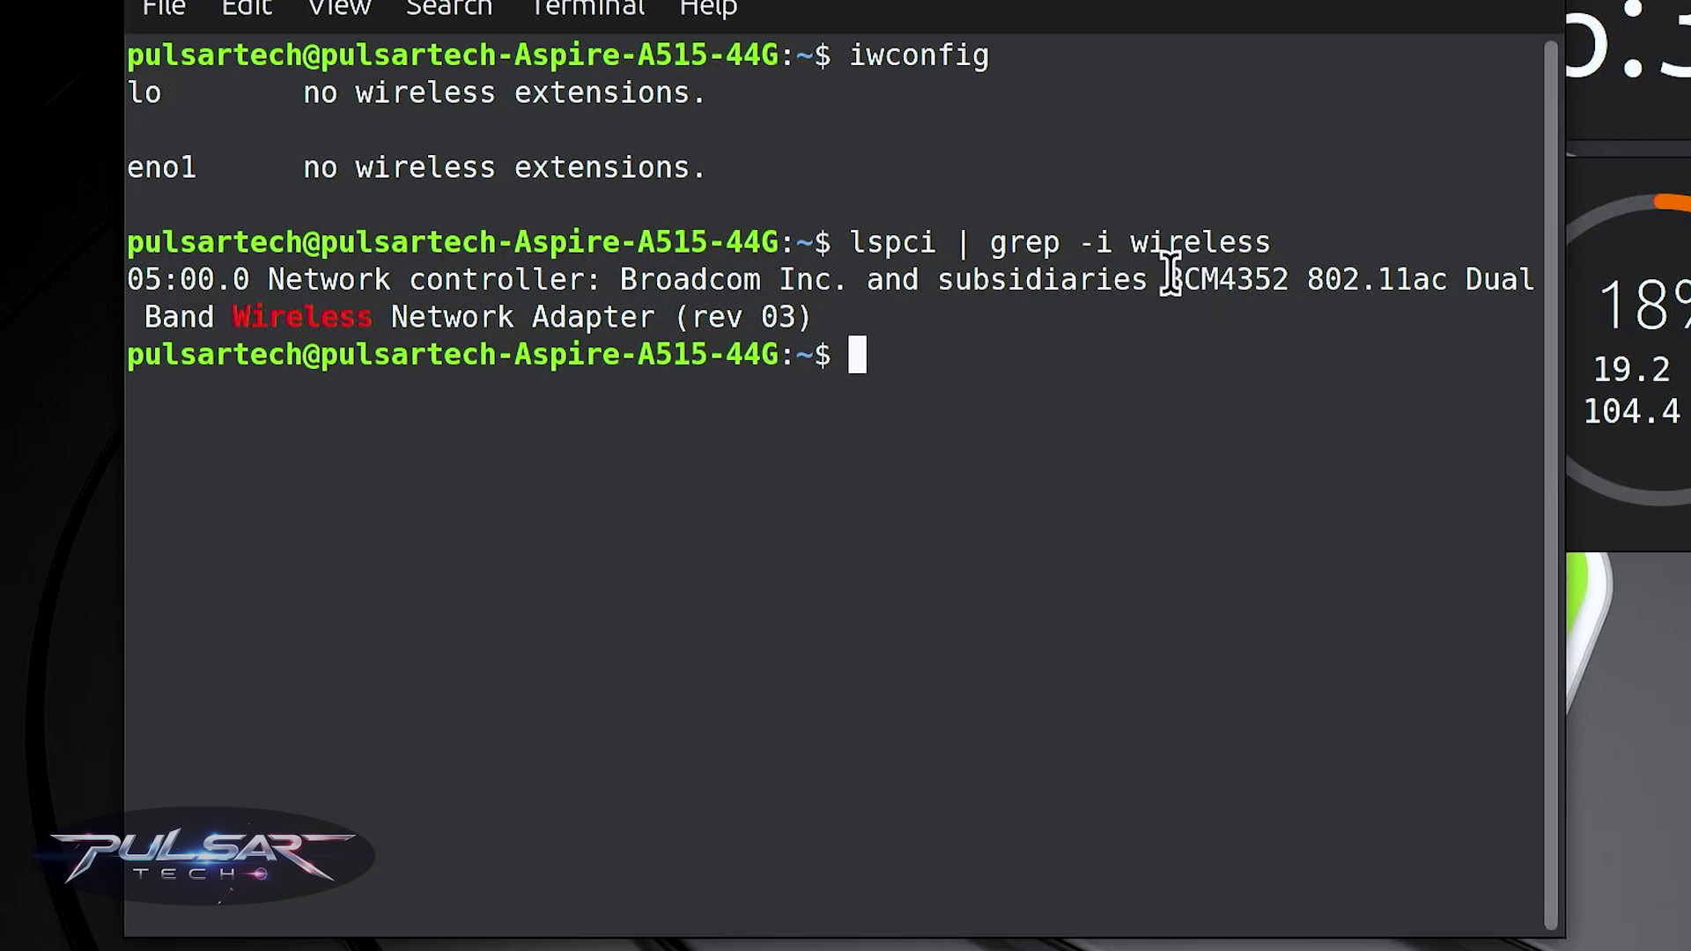
{"action": "left_click_drag", "start_coordinate": [1169, 279], "coordinate": [1291, 282]}
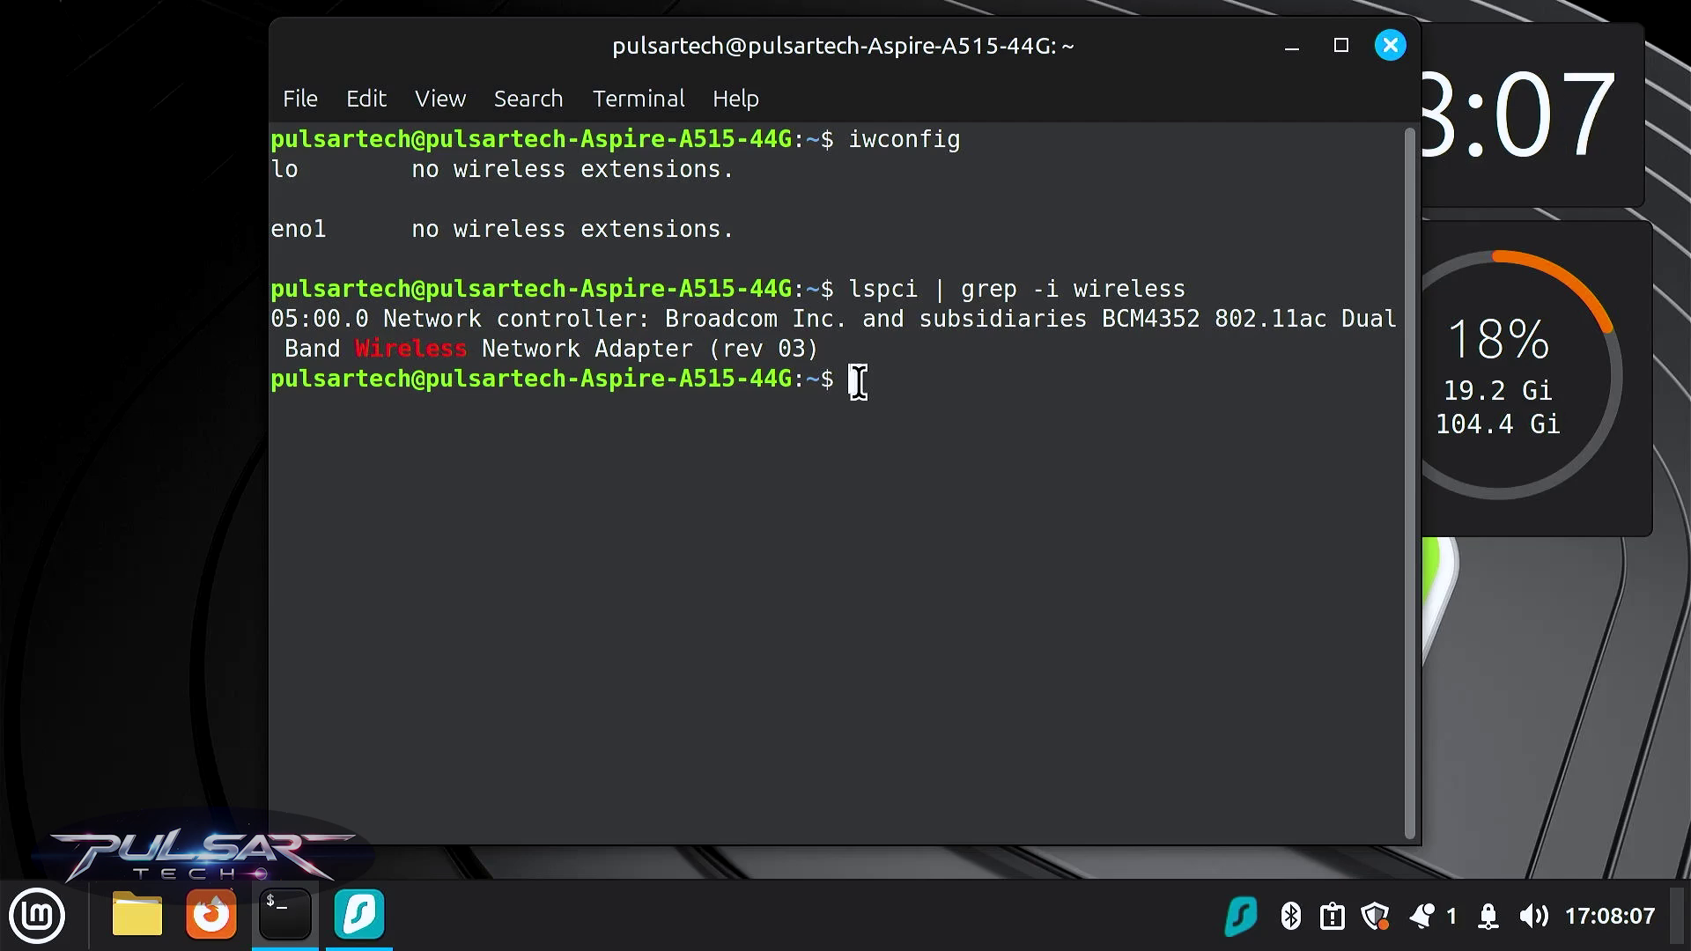
Step: Refresh package lists with sudo apt update, entering the administrator password
{"action": "type", "text": "sudo apt u"}
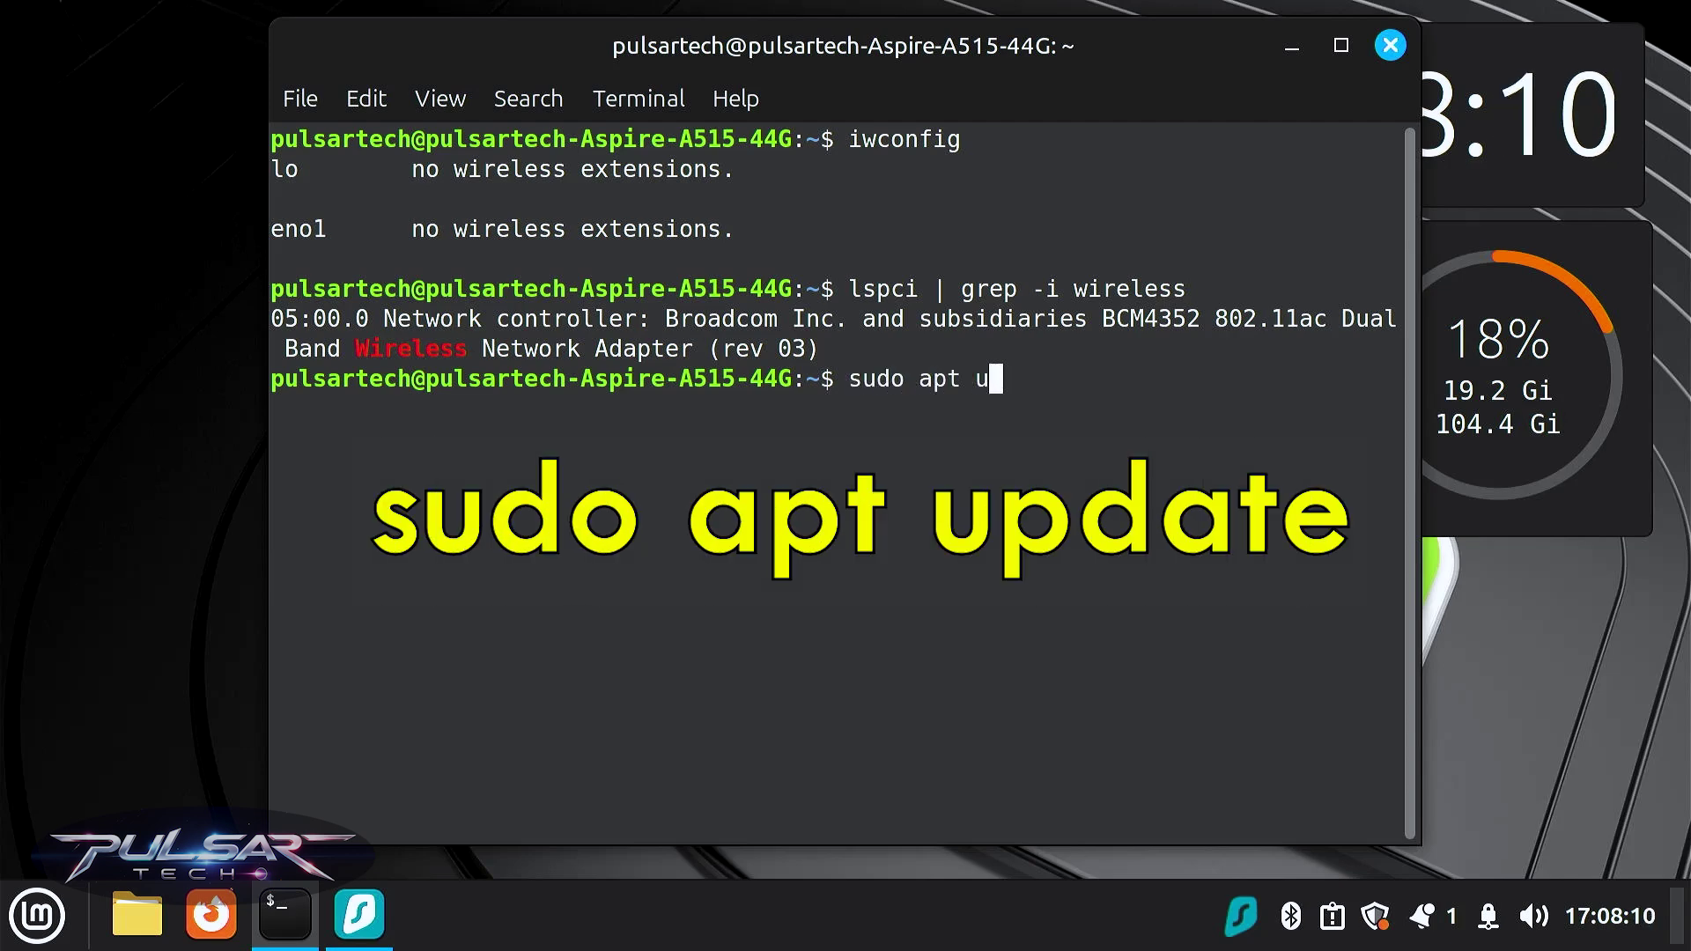
{"action": "type", "text": "pdate"}
{"action": "key", "text": "Return"}
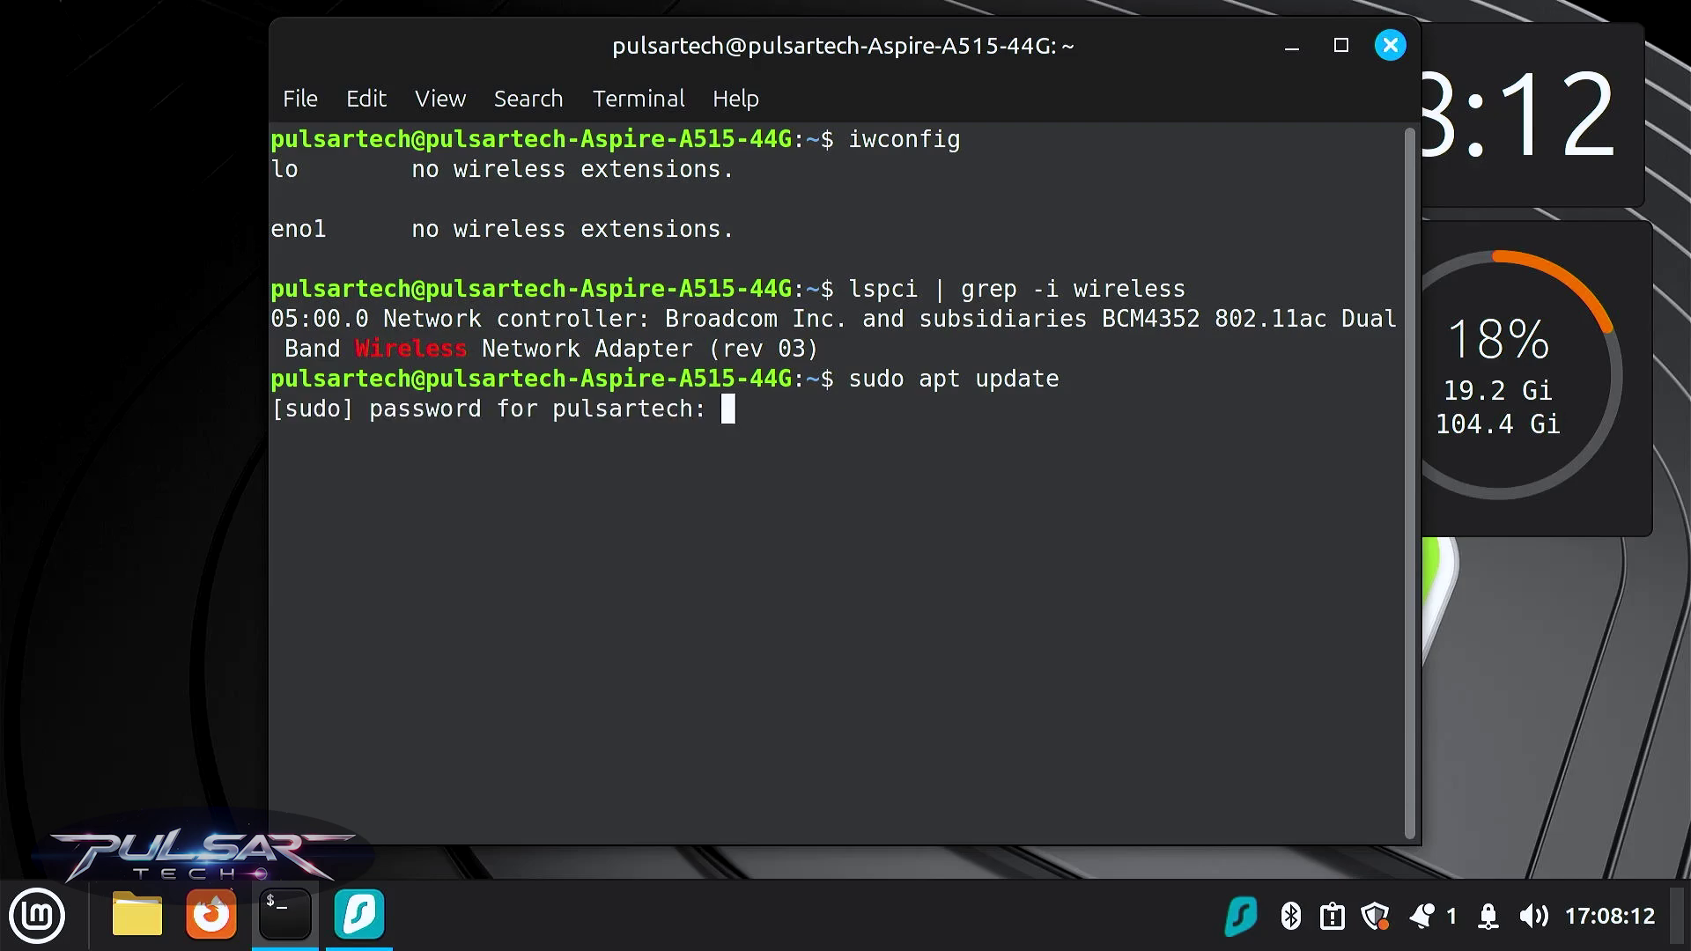
{"action": "type", "text": "******"}
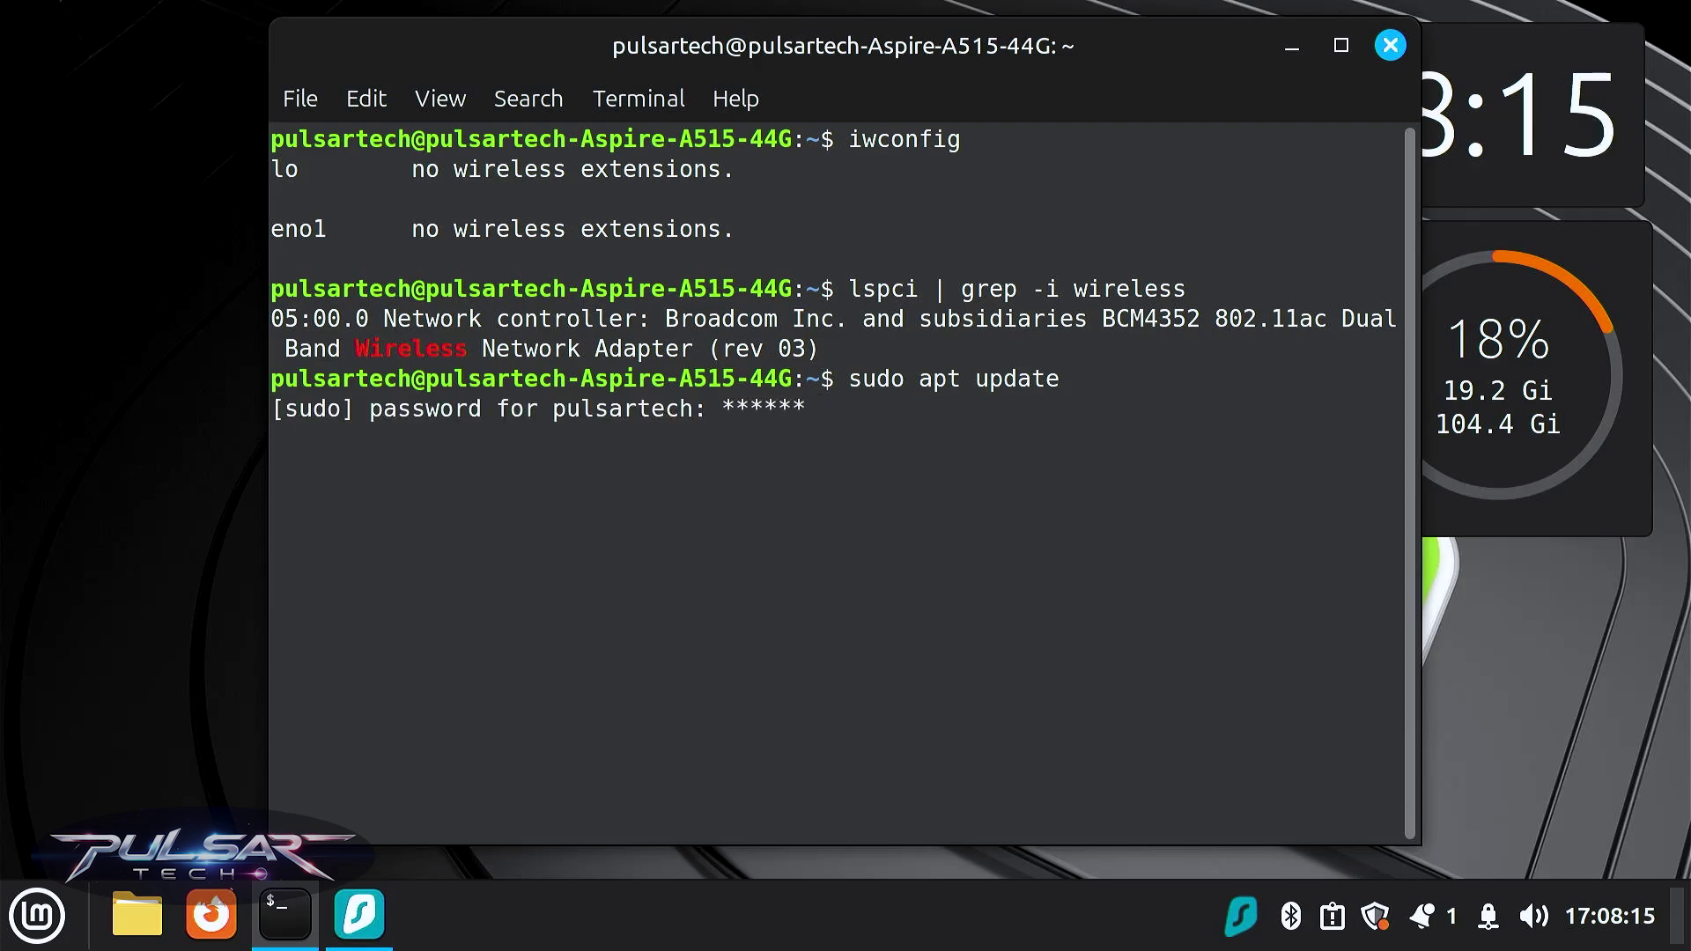
{"action": "key", "text": "Return"}
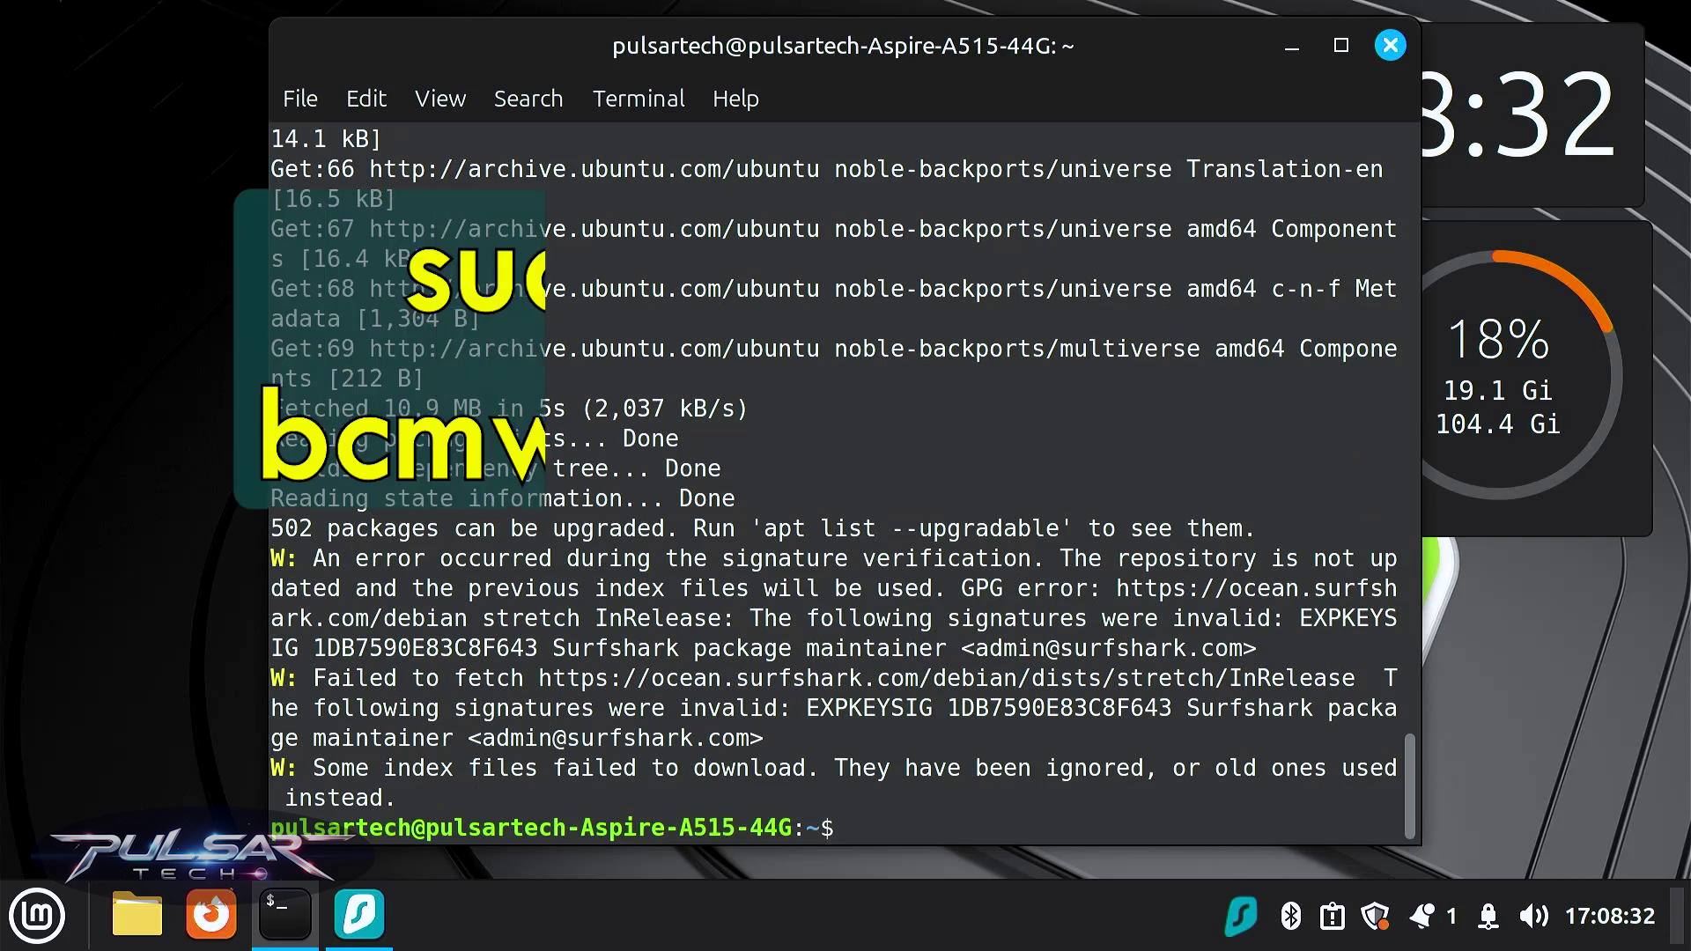
{"action": "type", "text": "sudo a"}
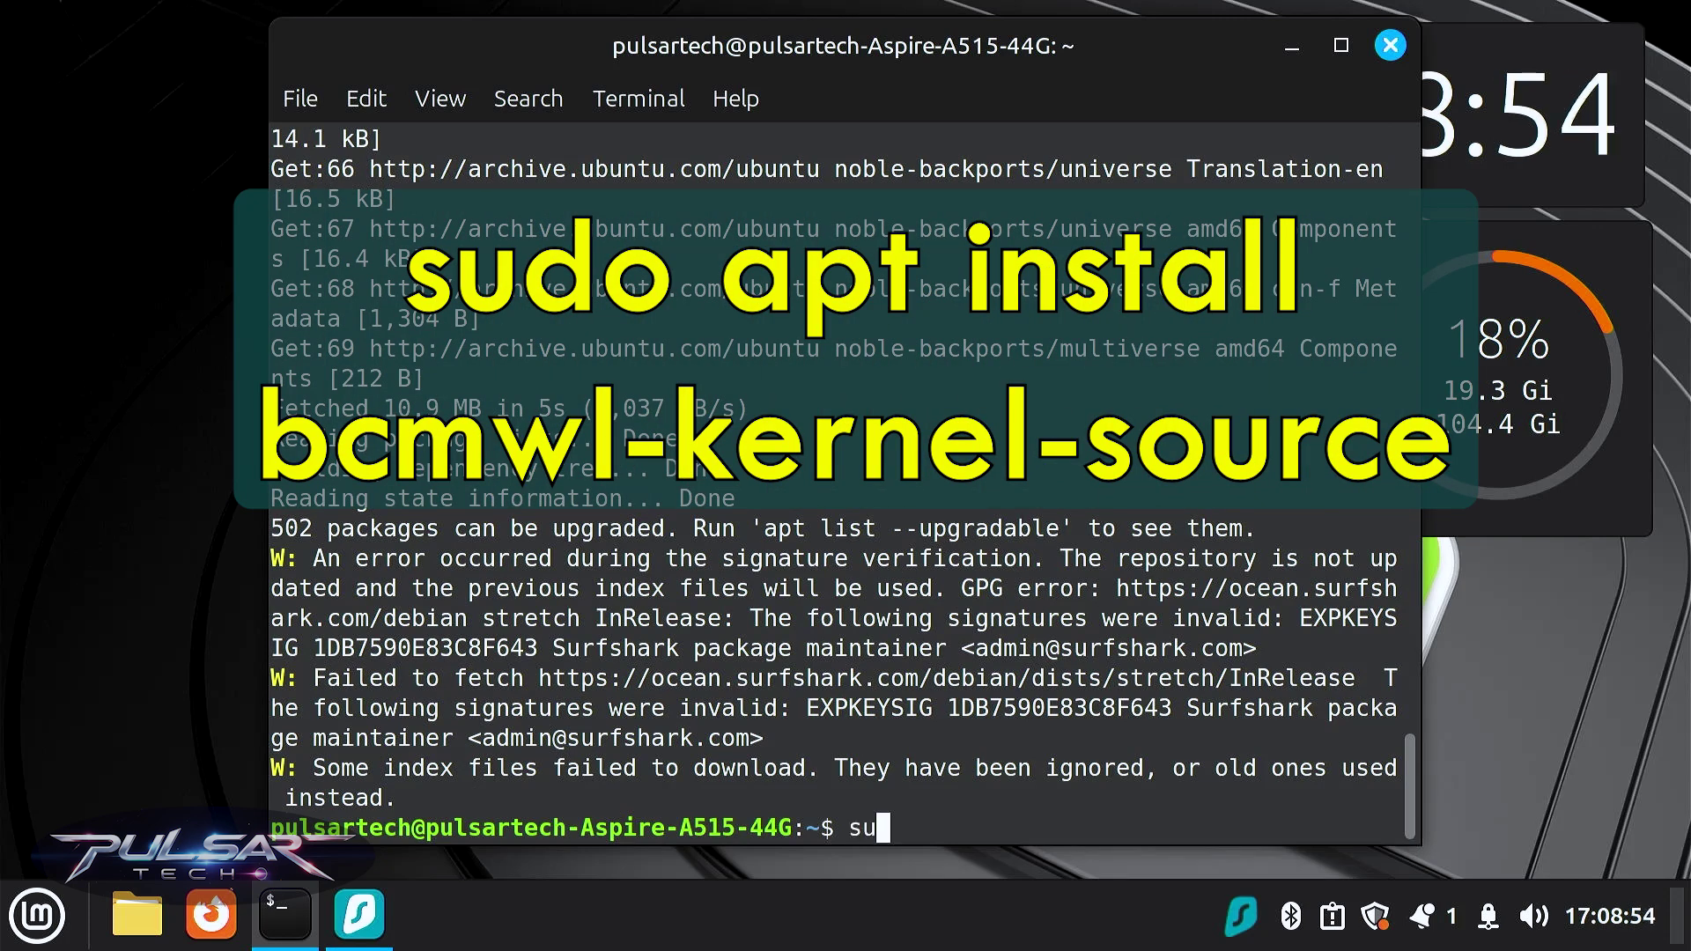
{"action": "type", "text": "pt ins"}
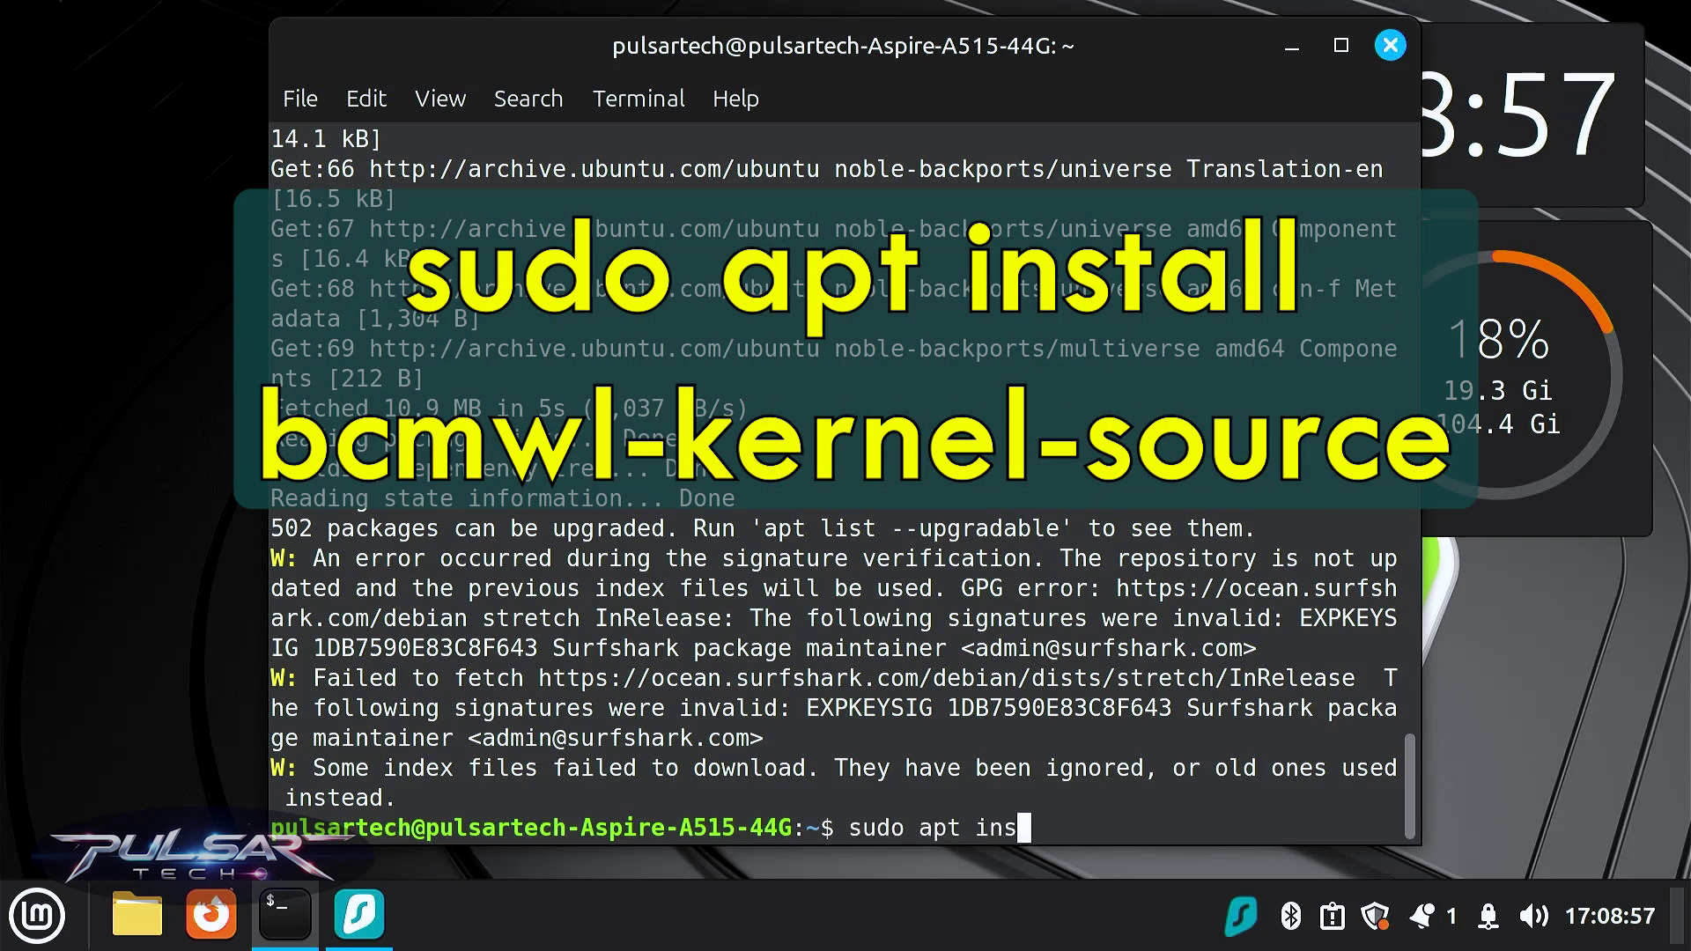
{"action": "type", "text": "tall bc"}
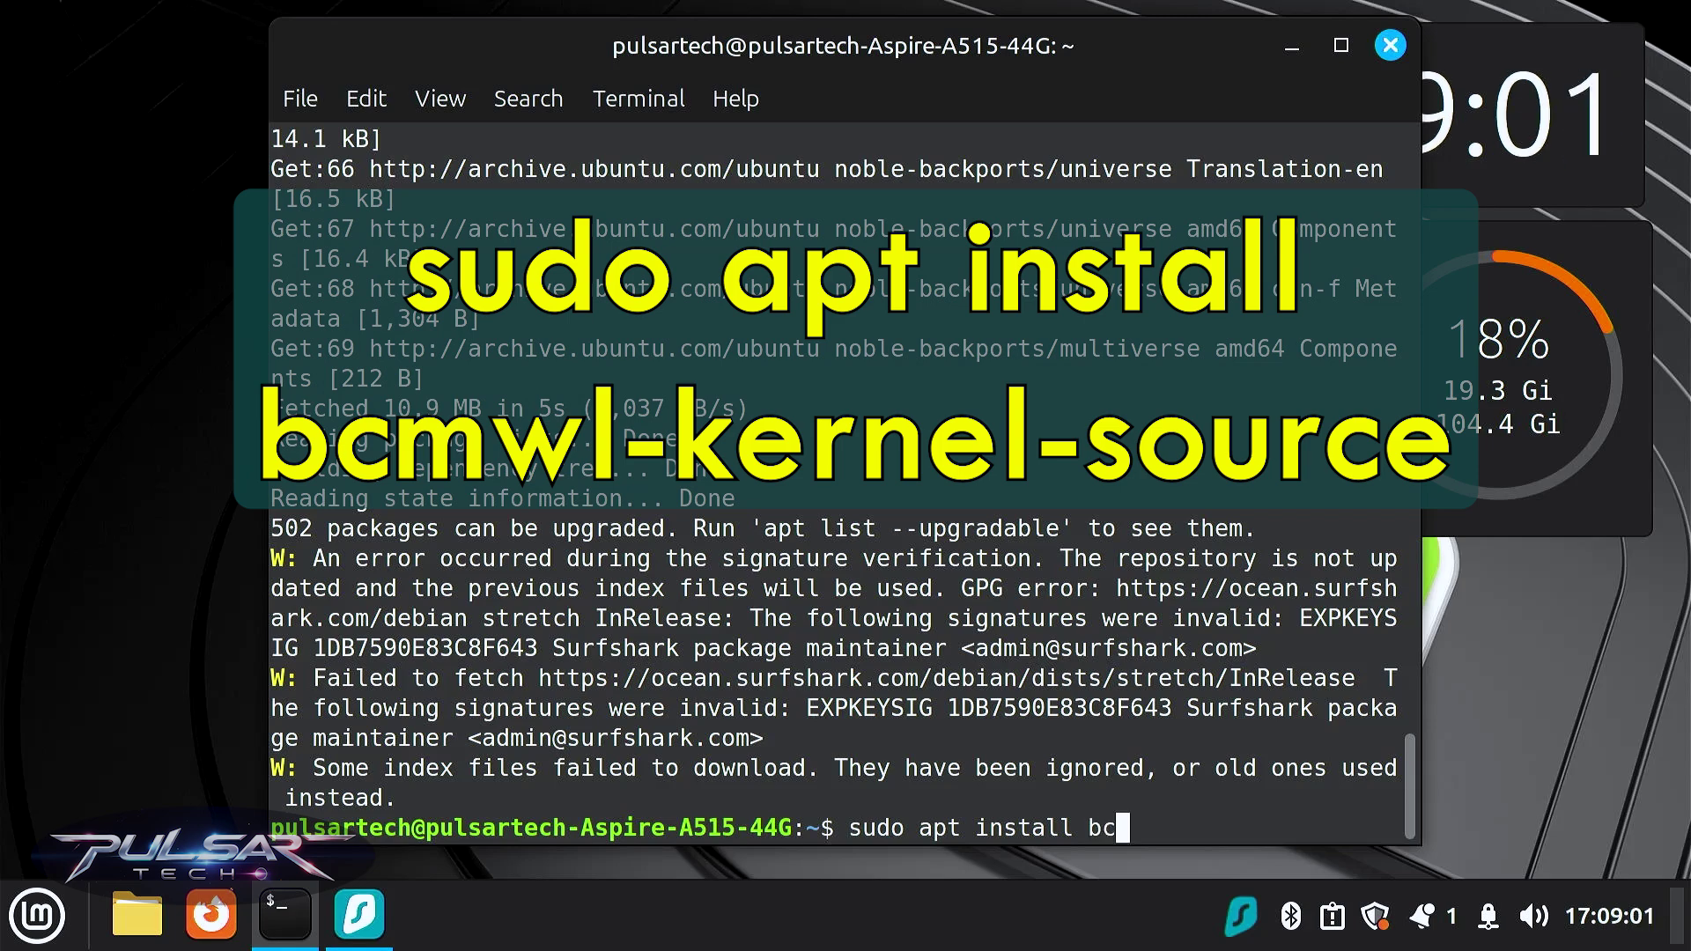
{"action": "type", "text": "mwl-kernel"}
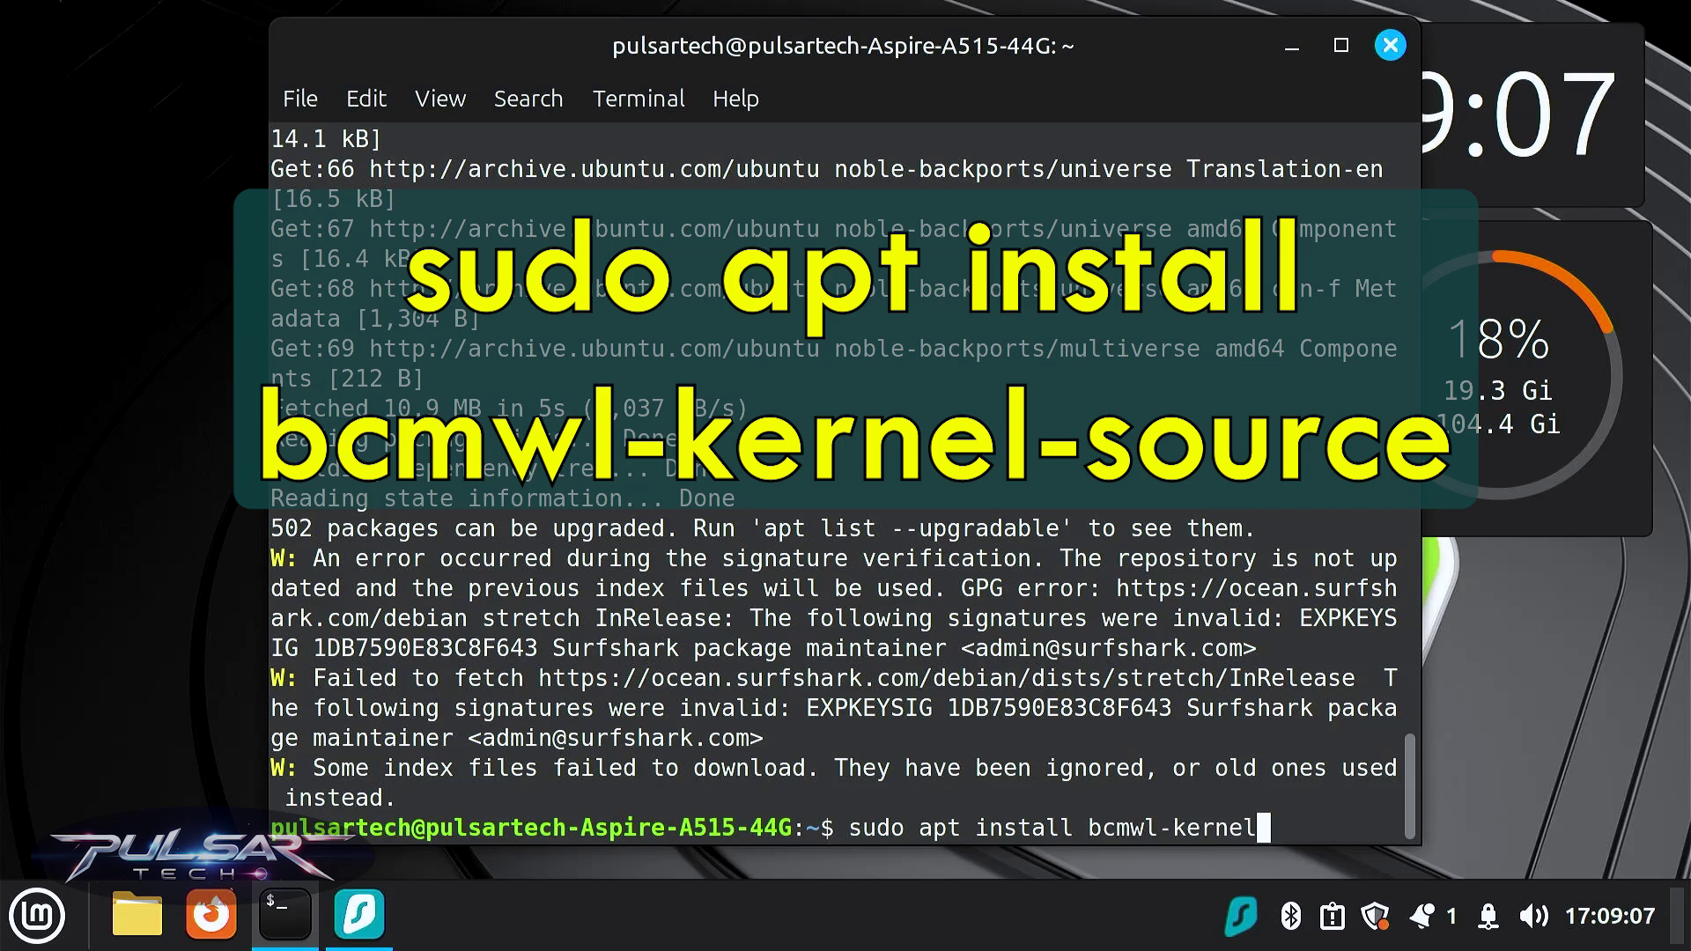
{"action": "type", "text": "-sour"}
Step: Install bcmwl-kernel-source with sudo apt, confirming with y so the wl module builds
{"action": "type", "text": "ce"}
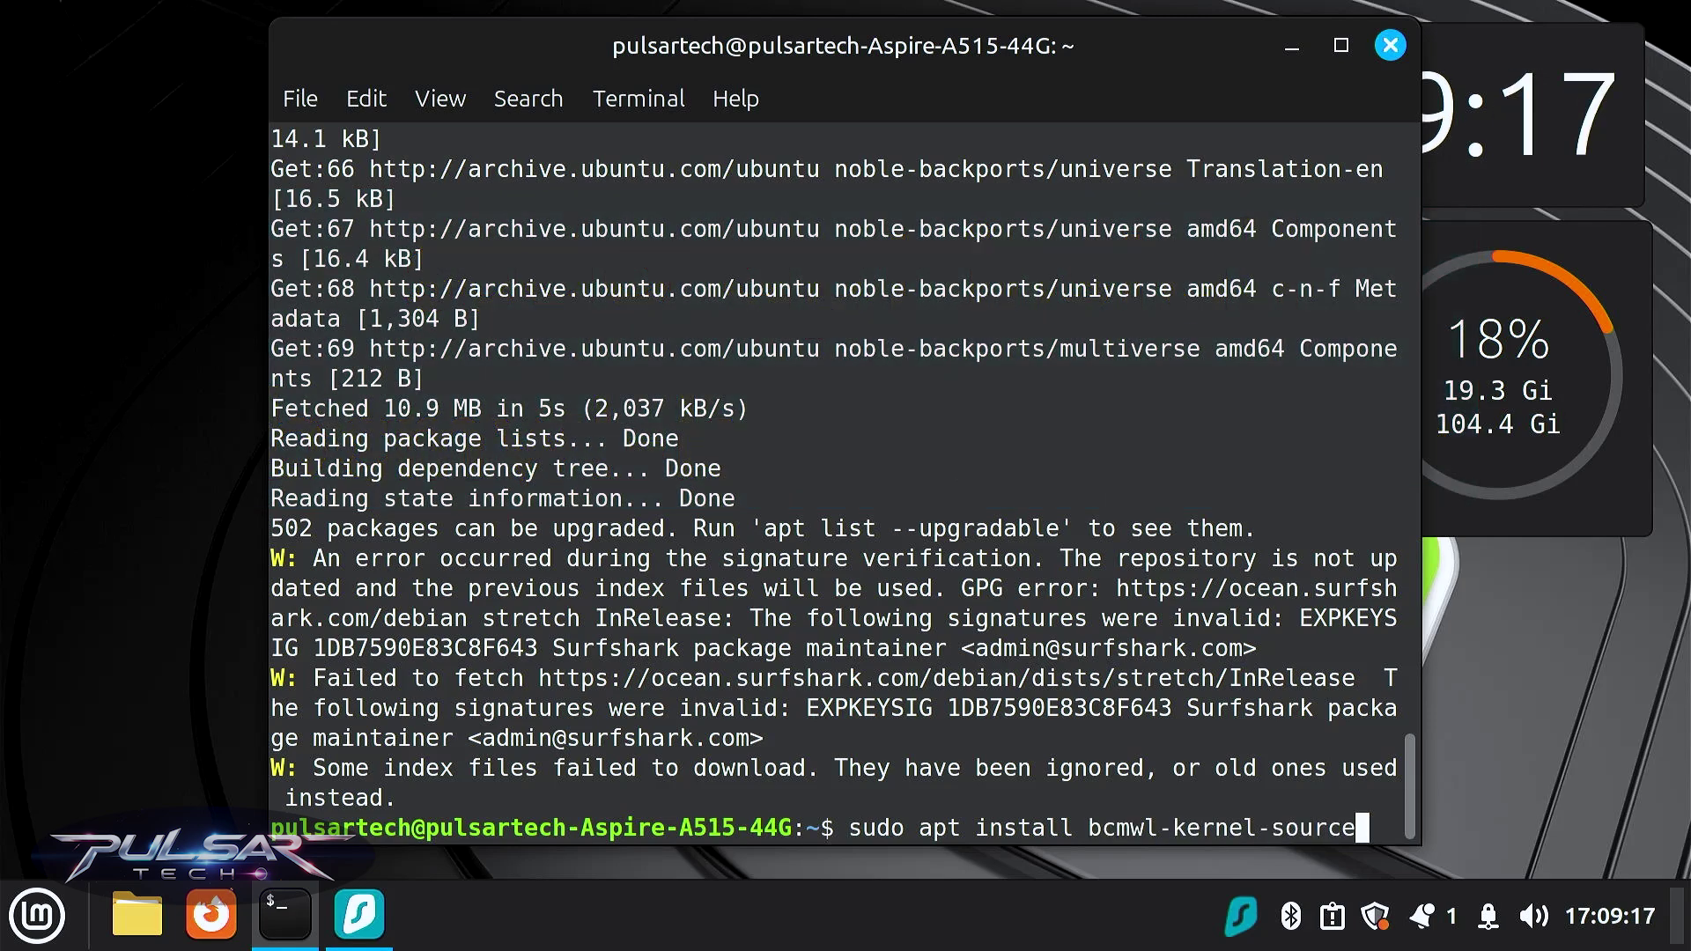
{"action": "key", "text": "Return"}
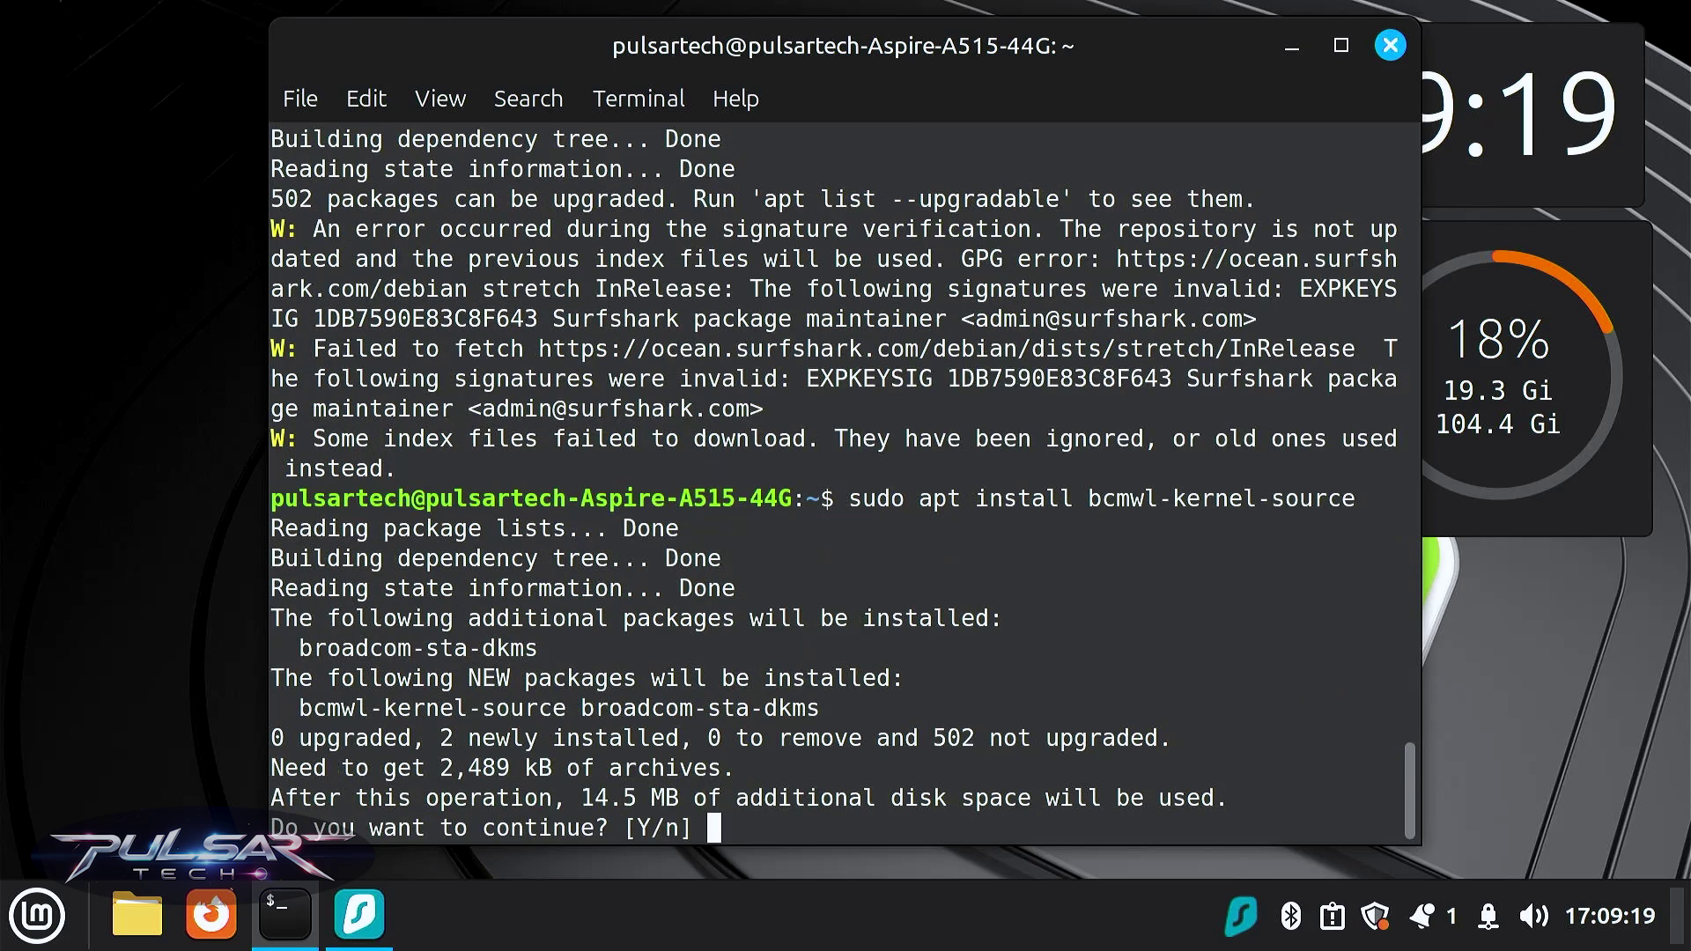
{"action": "type", "text": "y"}
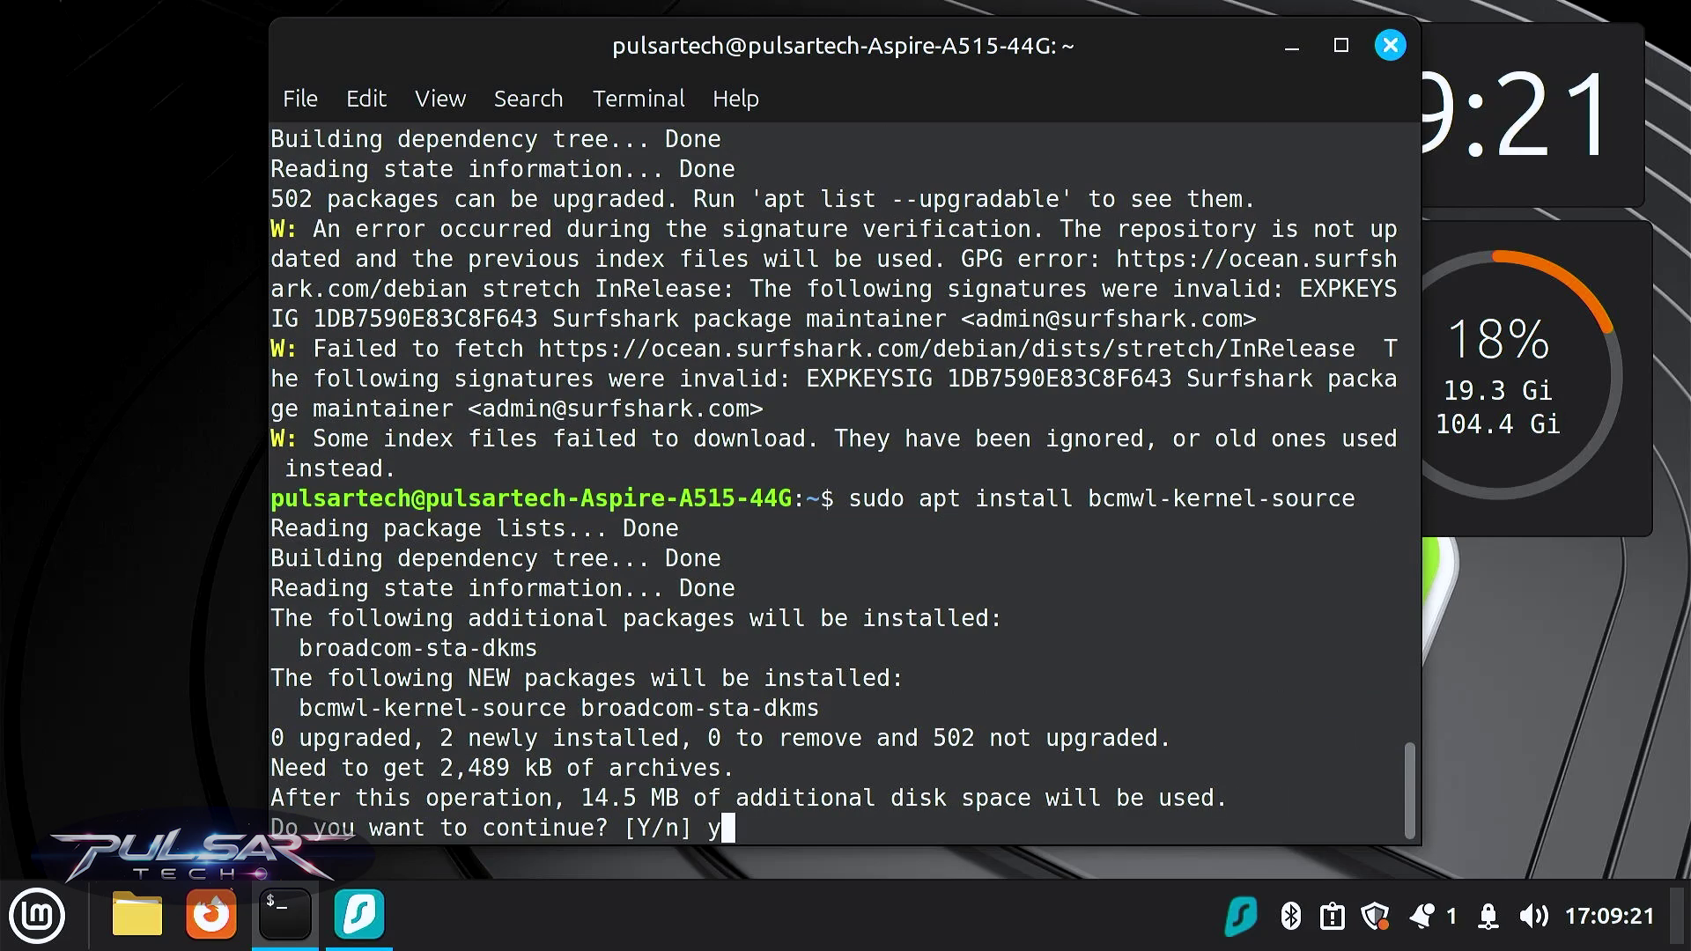
{"action": "key", "text": "Return"}
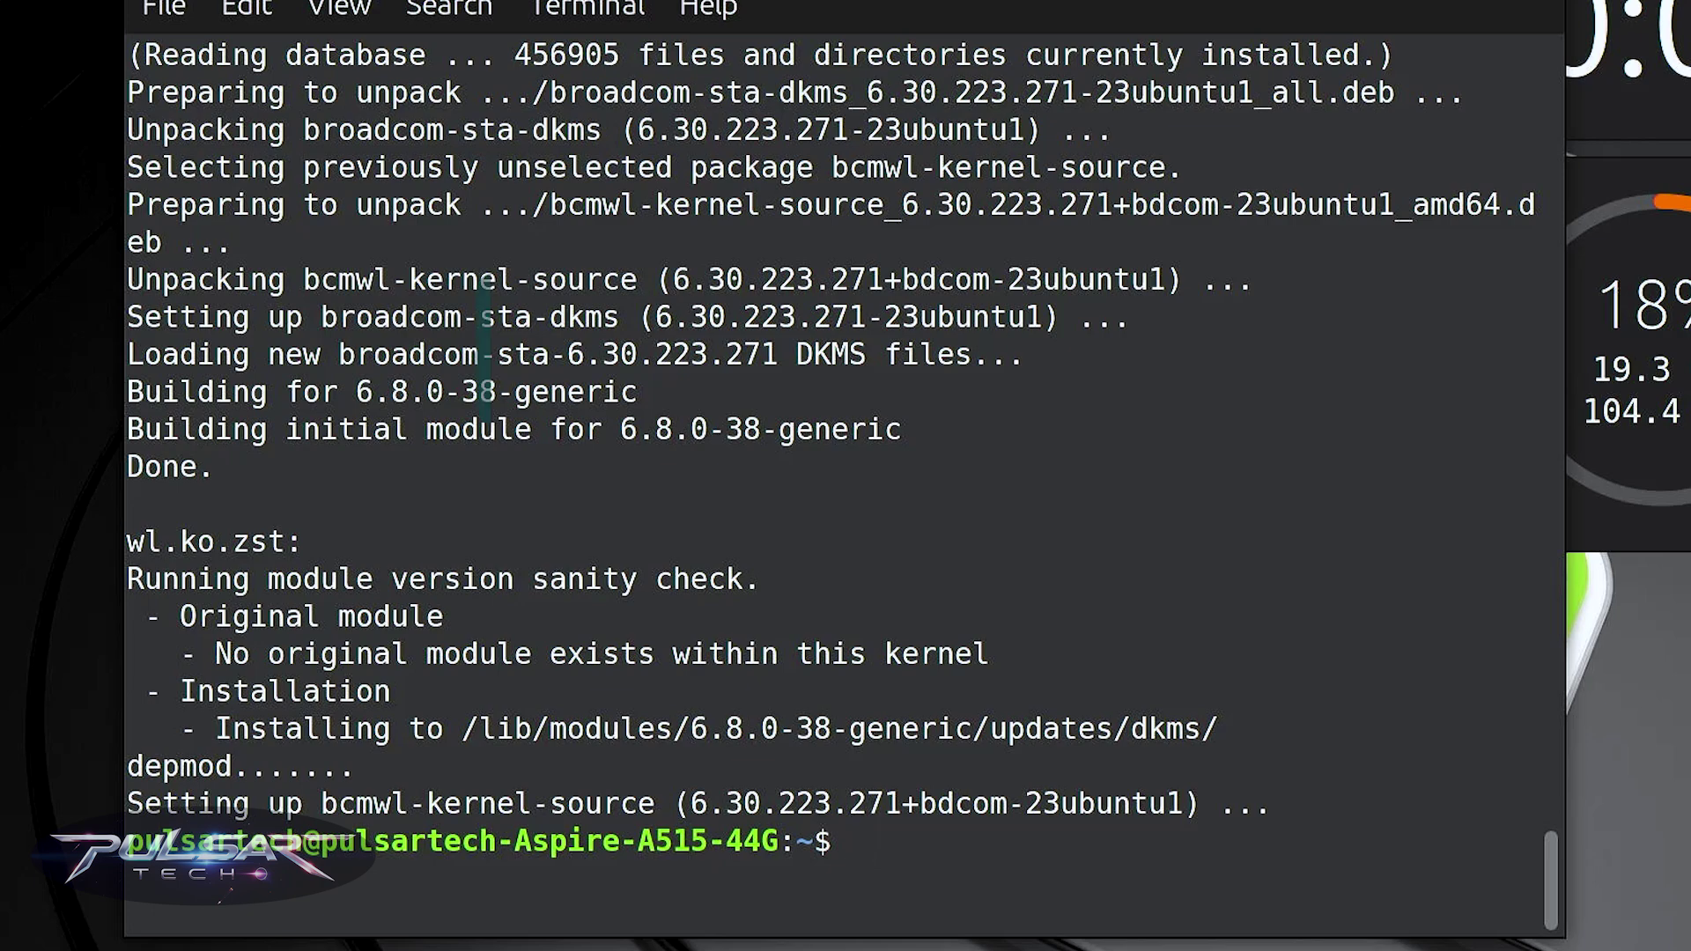
{"action": "type", "text": "sudo reboo"}
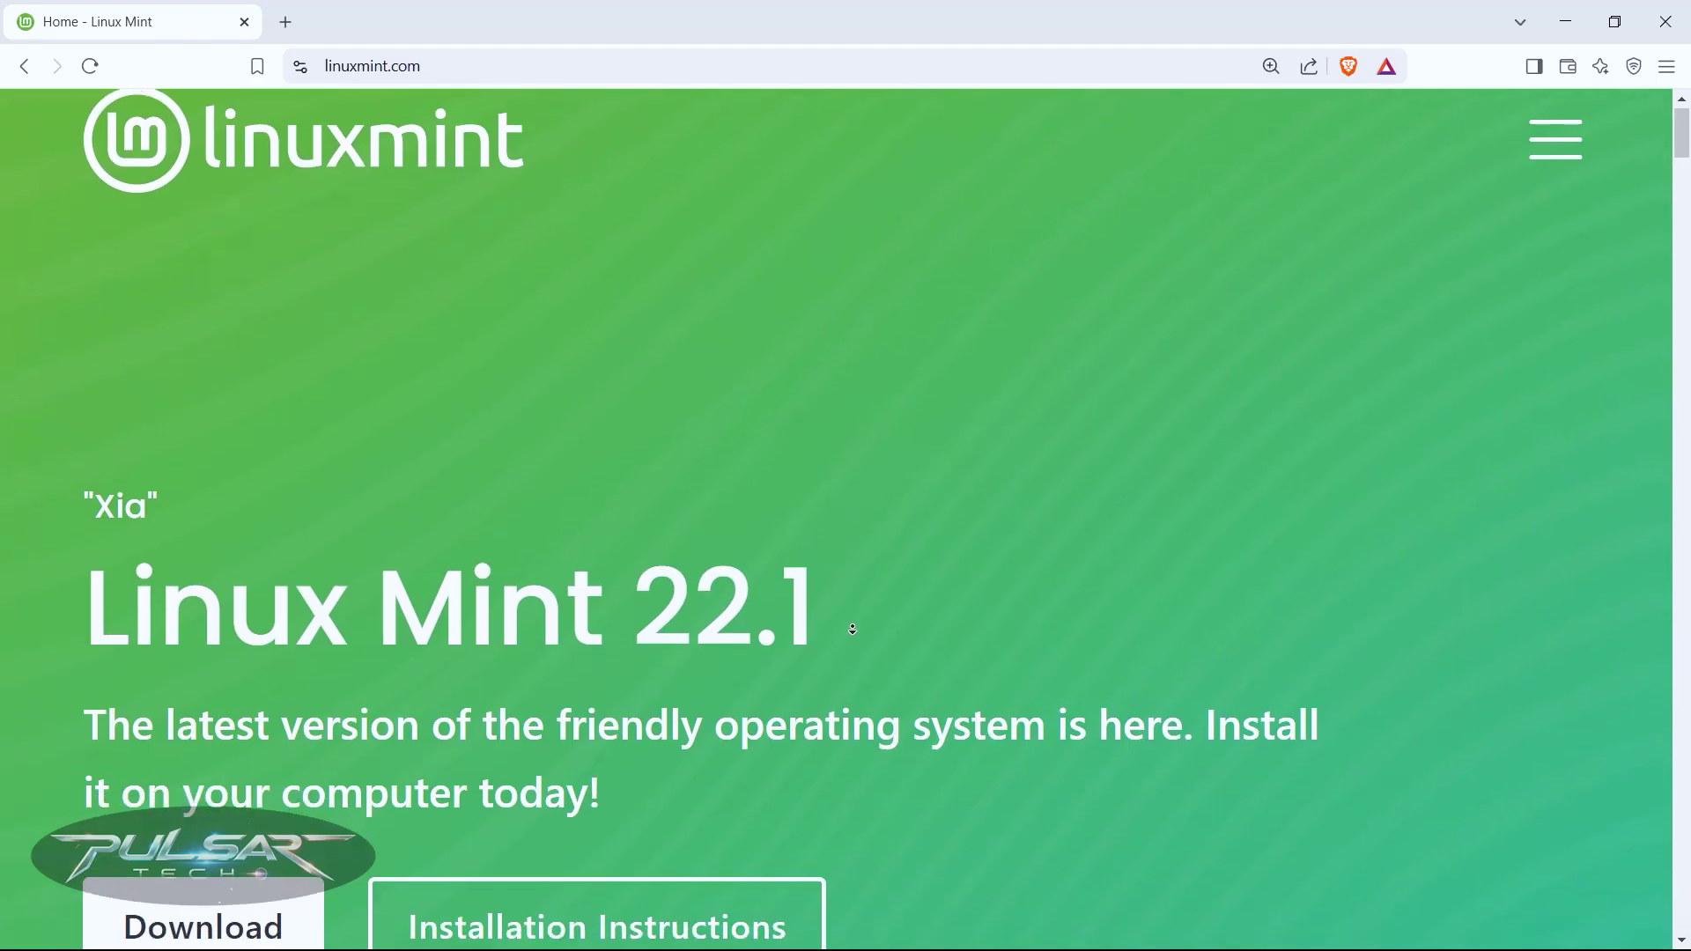
Step: Scroll down the linuxmint.com home page presenting Linux Mint 22.1 "Xia"
{"action": "scroll", "coordinate": [858, 643], "scroll_direction": "down", "scroll_amount": 1}
{"action": "scroll", "coordinate": [858, 643], "scroll_direction": "down", "scroll_amount": 4}
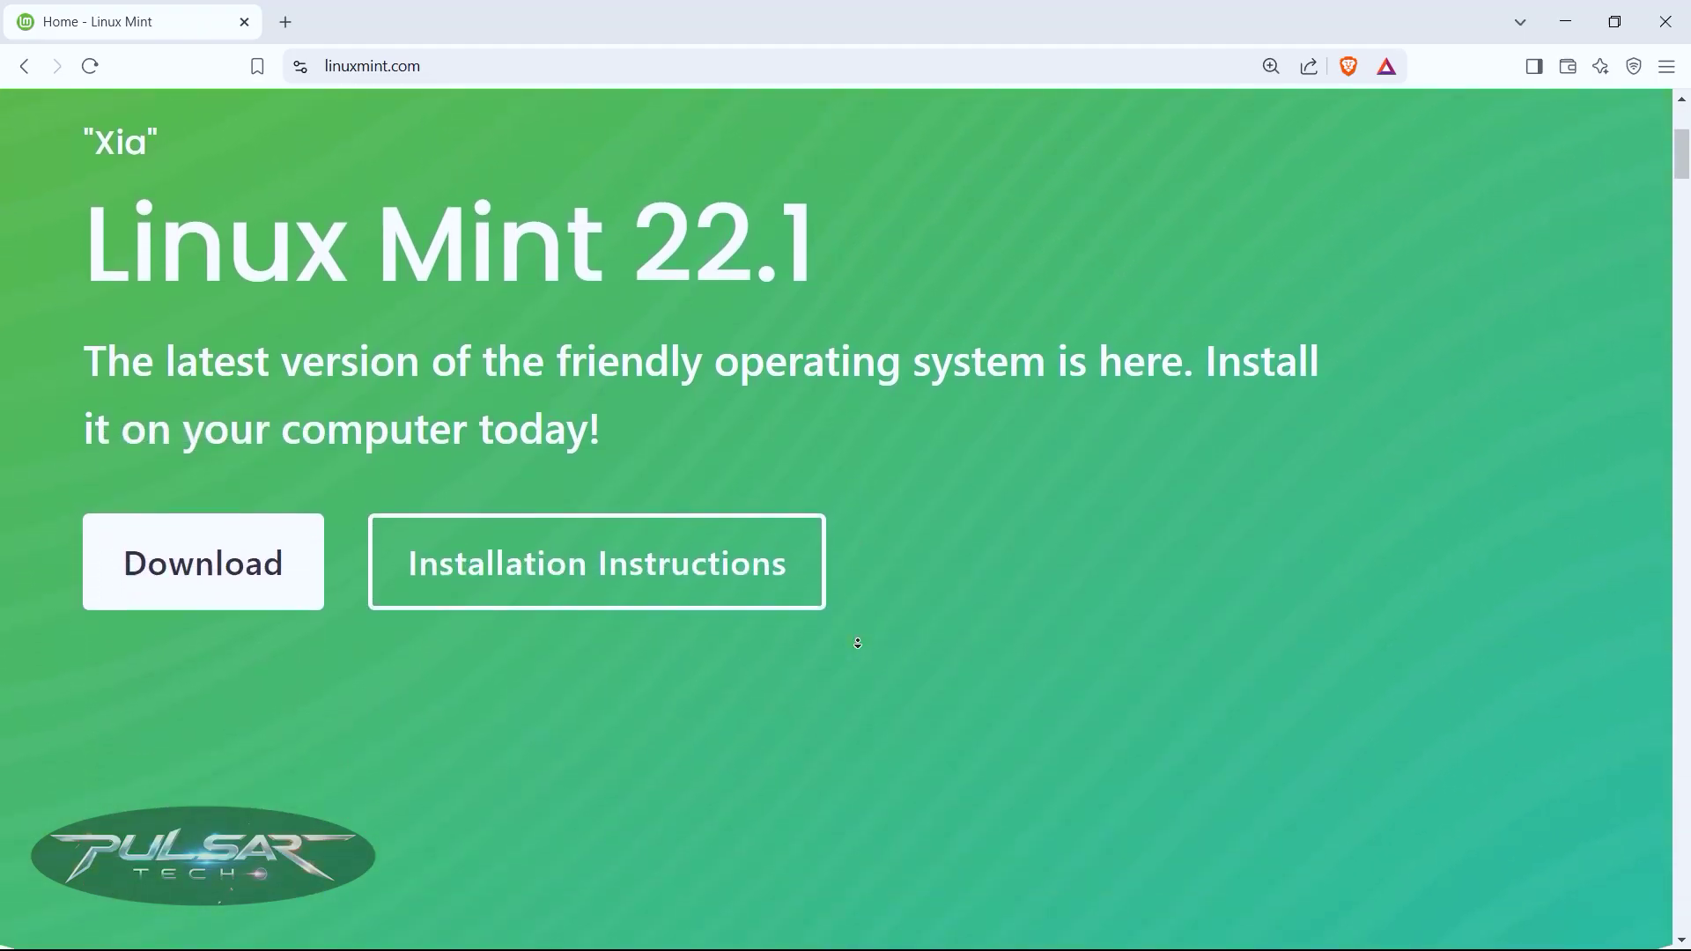
Step: Select the Windows 10 (C:) and Media (D:) drives in This PC, then clear the selection
{"action": "scroll", "coordinate": [857, 643], "scroll_direction": "down", "scroll_amount": 2}
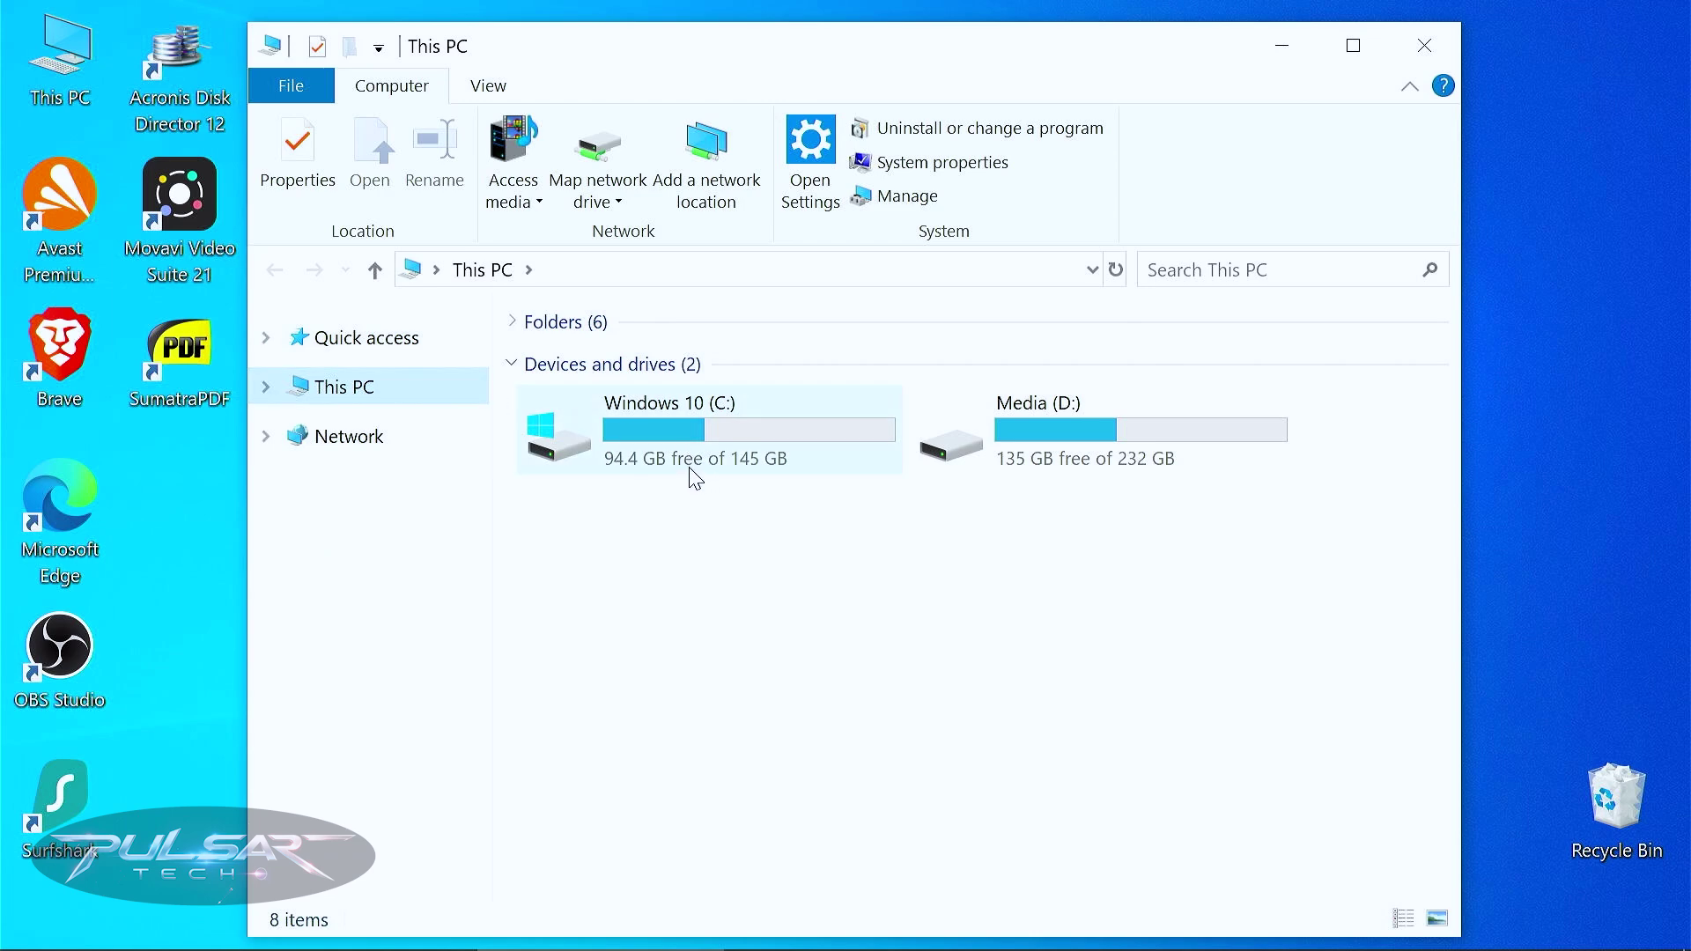
{"action": "left_click", "coordinate": [636, 431]}
{"action": "left_click", "coordinate": [1012, 436]}
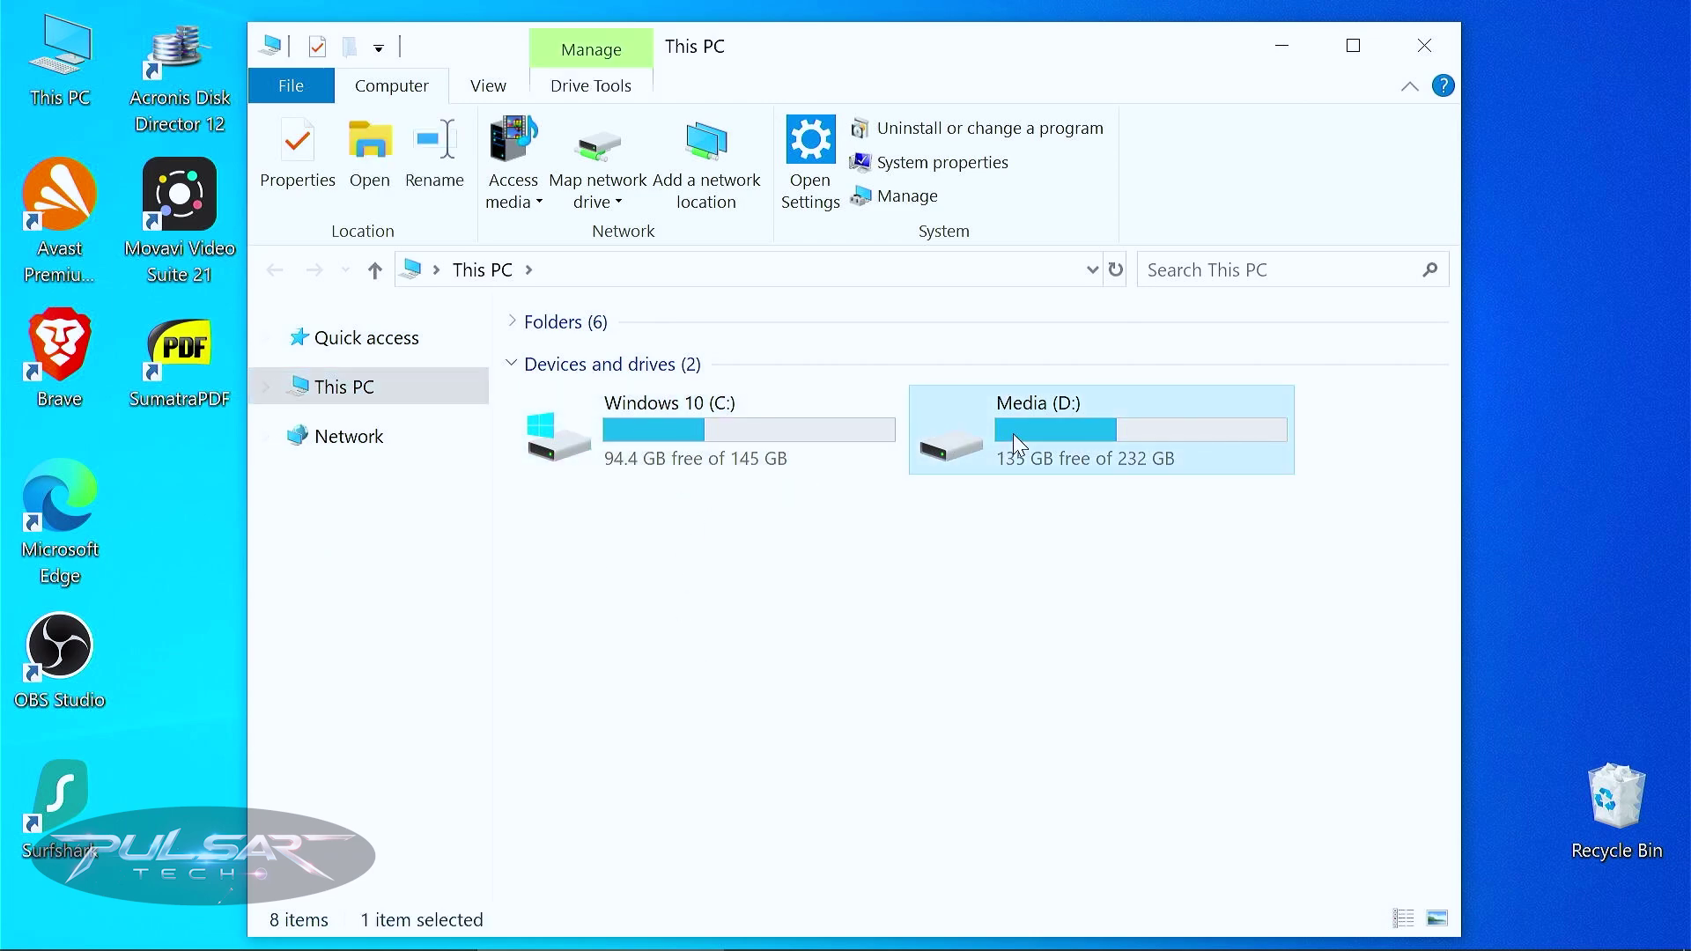
{"action": "left_click", "coordinate": [730, 485]}
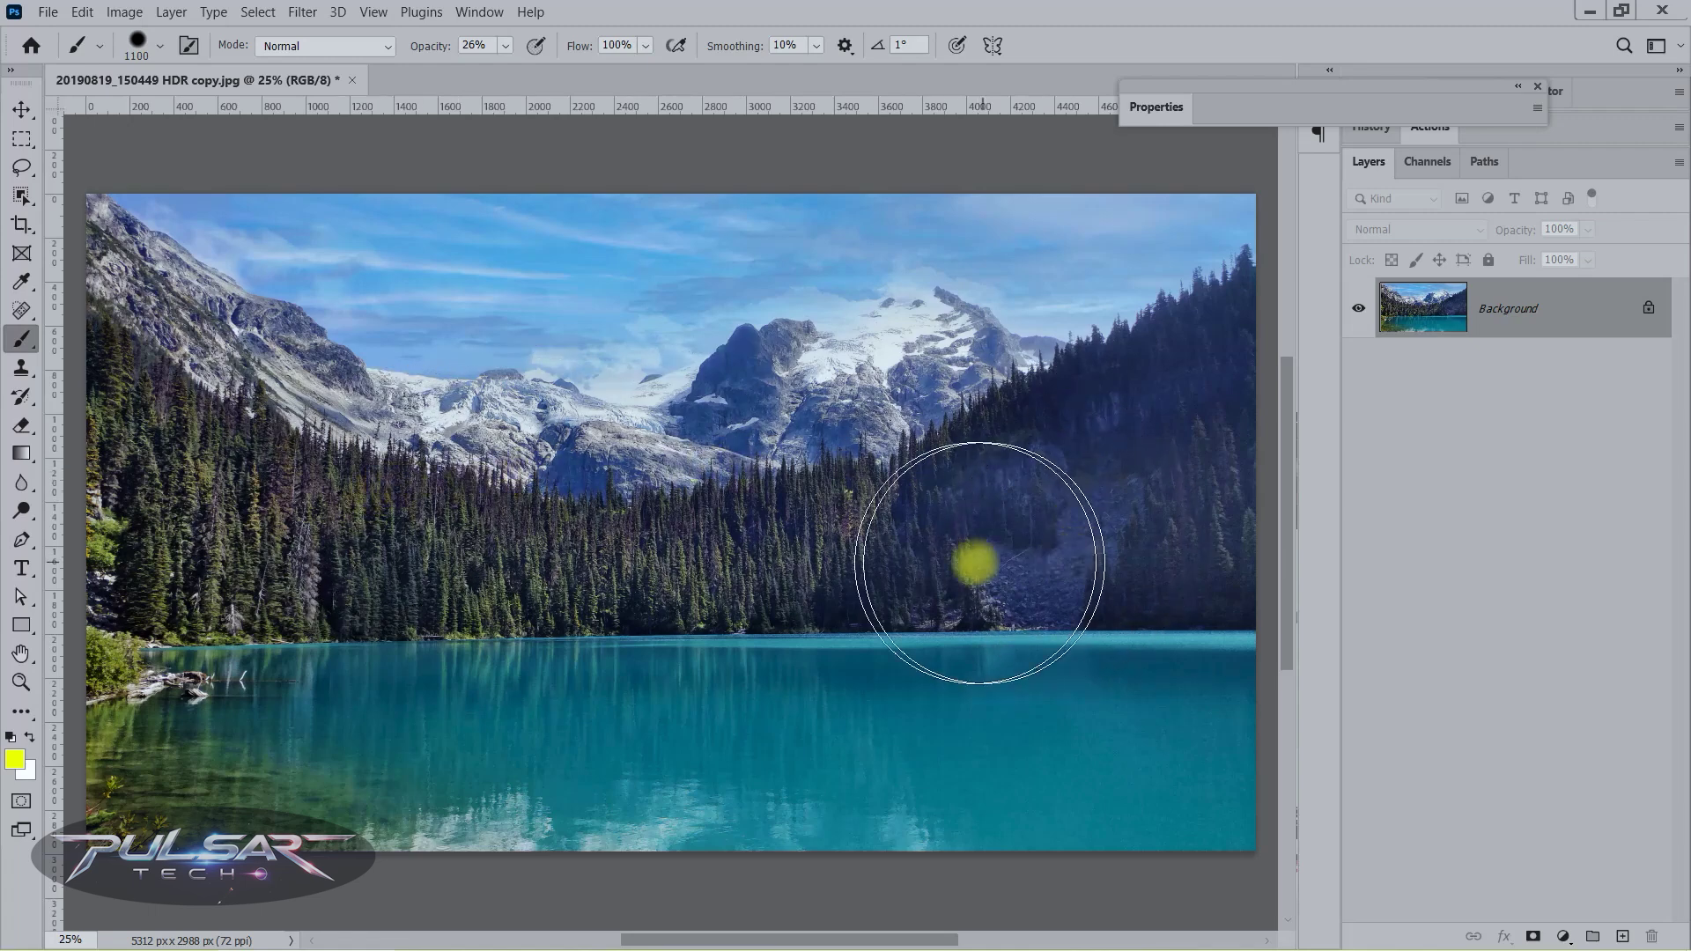
Step: Paint and undo a yellow brush stroke in Photoshop, then select the 27.94 GB partition
{"action": "mouse_move", "coordinate": [365, 405]}
{"action": "left_mouse_down"}
{"action": "mouse_move", "coordinate": [781, 427]}
{"action": "mouse_move", "coordinate": [464, 546]}
{"action": "mouse_move", "coordinate": [710, 664]}
{"action": "mouse_move", "coordinate": [626, 562]}
{"action": "mouse_move", "coordinate": [404, 589]}
{"action": "mouse_move", "coordinate": [698, 709]}
{"action": "mouse_move", "coordinate": [1012, 458]}
{"action": "mouse_move", "coordinate": [347, 501]}
{"action": "mouse_move", "coordinate": [268, 535]}
{"action": "left_mouse_up"}
{"action": "key", "text": "ctrl+z"}
{"action": "key", "text": "ctrl+z"}
{"action": "key", "text": "ctrl+z"}
{"action": "key", "text": "ctrl+z"}
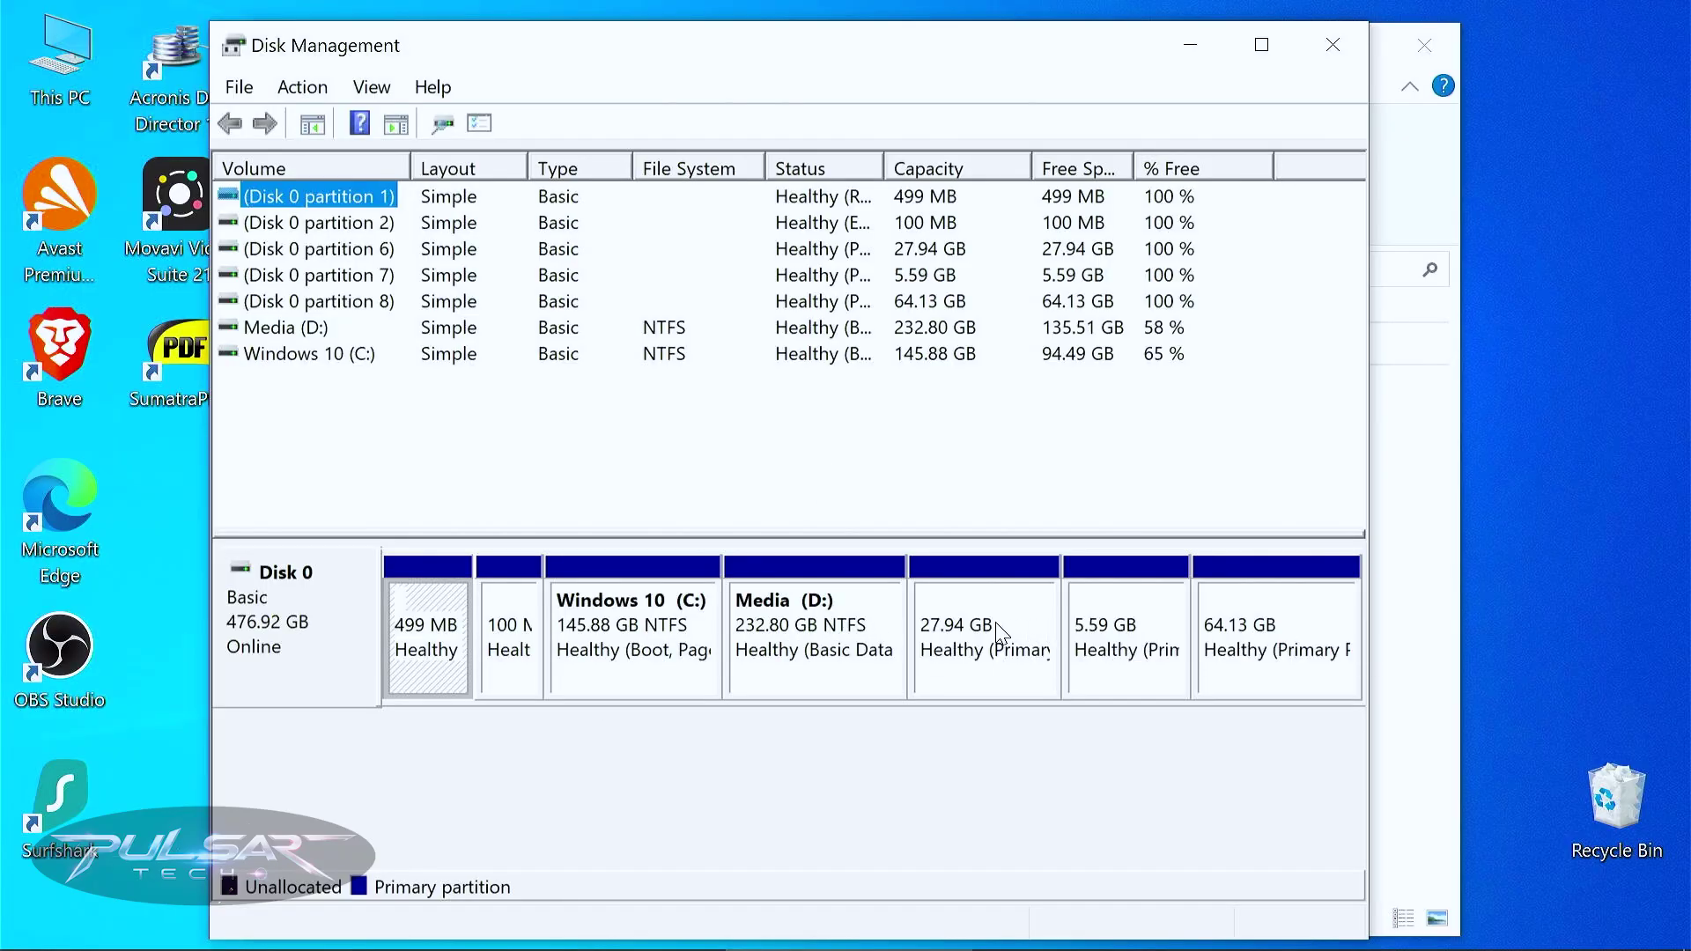
{"action": "left_click", "coordinate": [969, 609]}
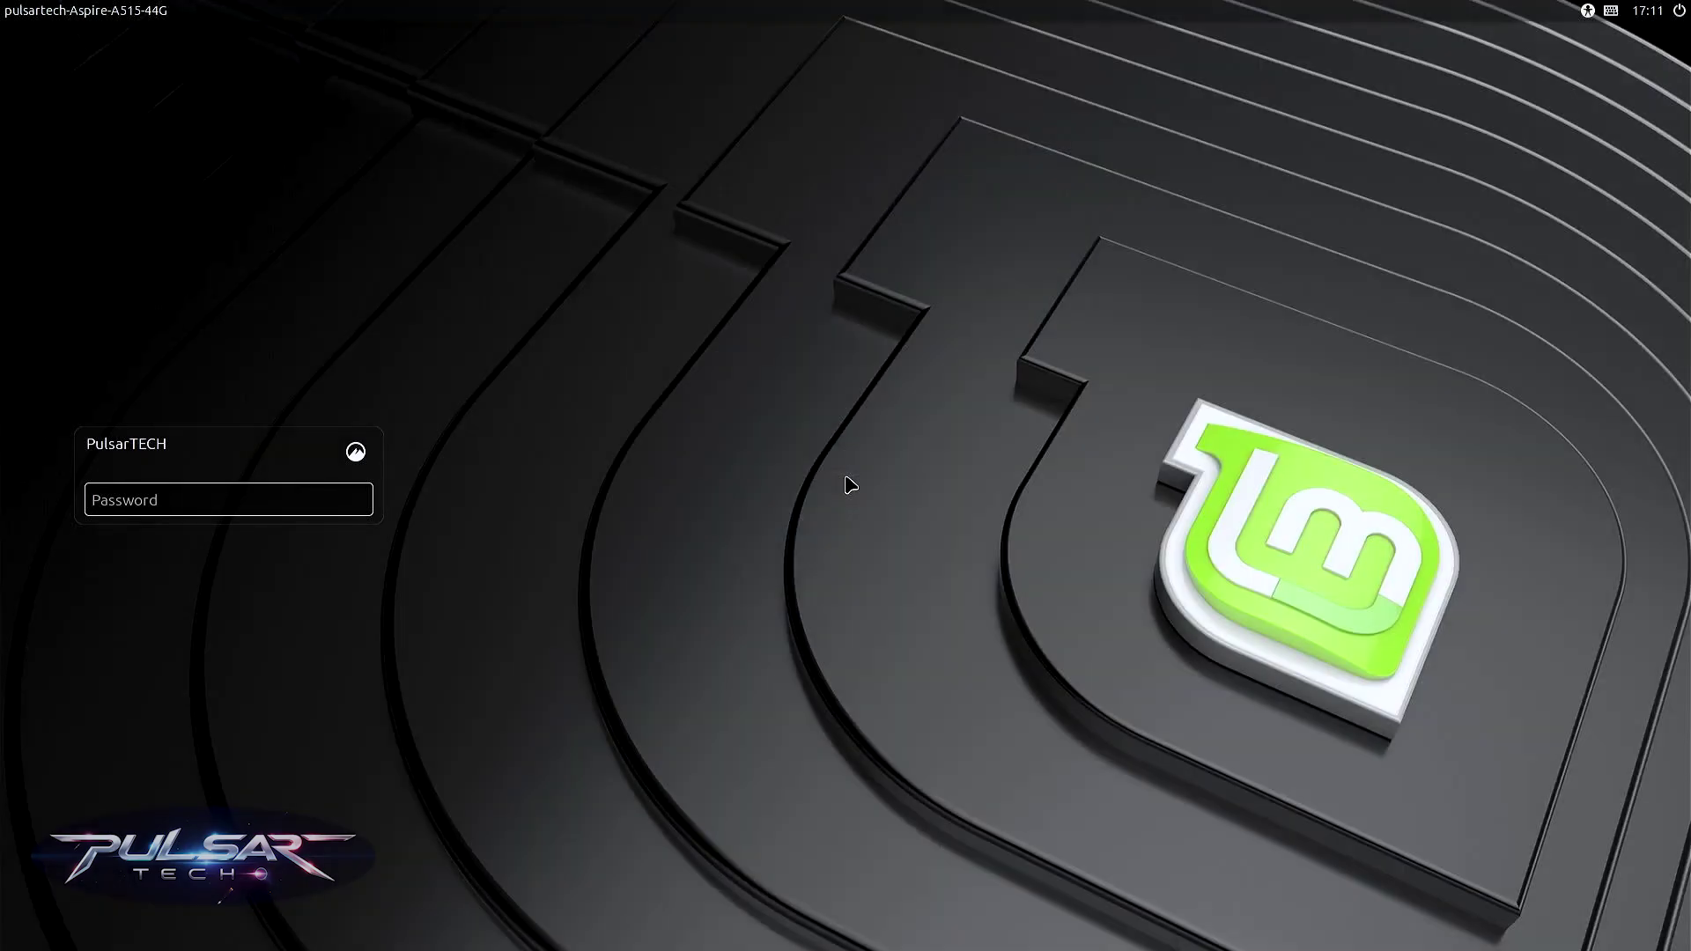
Step: Log in to Cinnamon with the account password and show the available Wi-Fi networks
{"action": "type", "text": "••••••"}
{"action": "key", "text": "Return"}
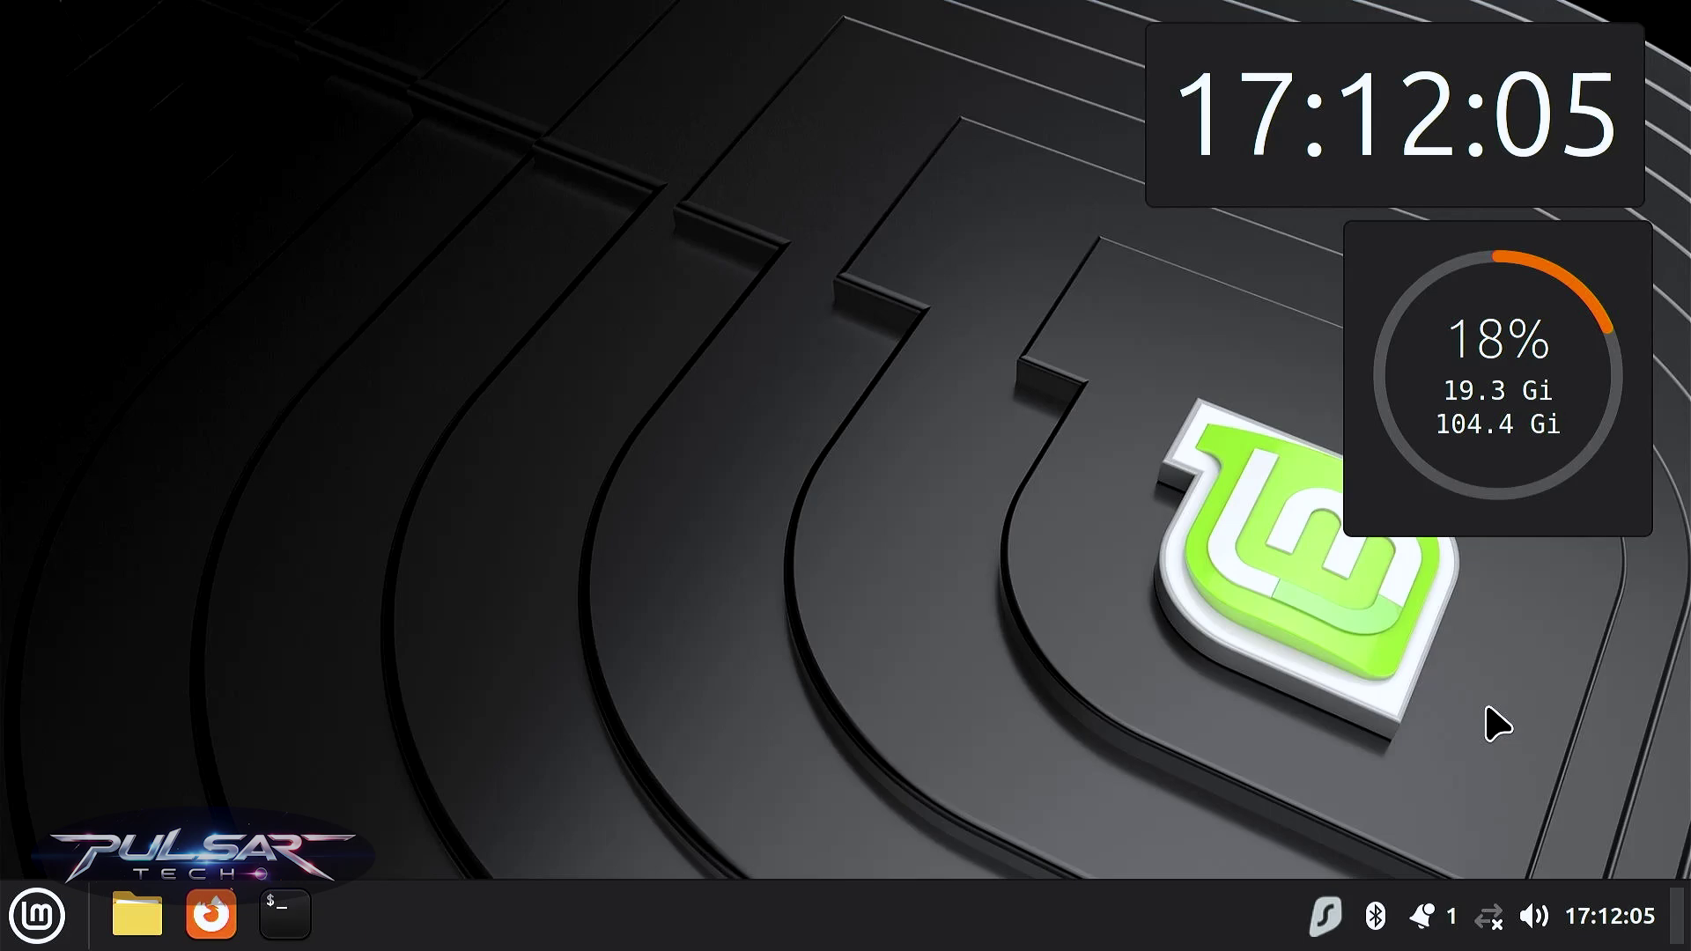
{"action": "left_click", "coordinate": [1488, 916]}
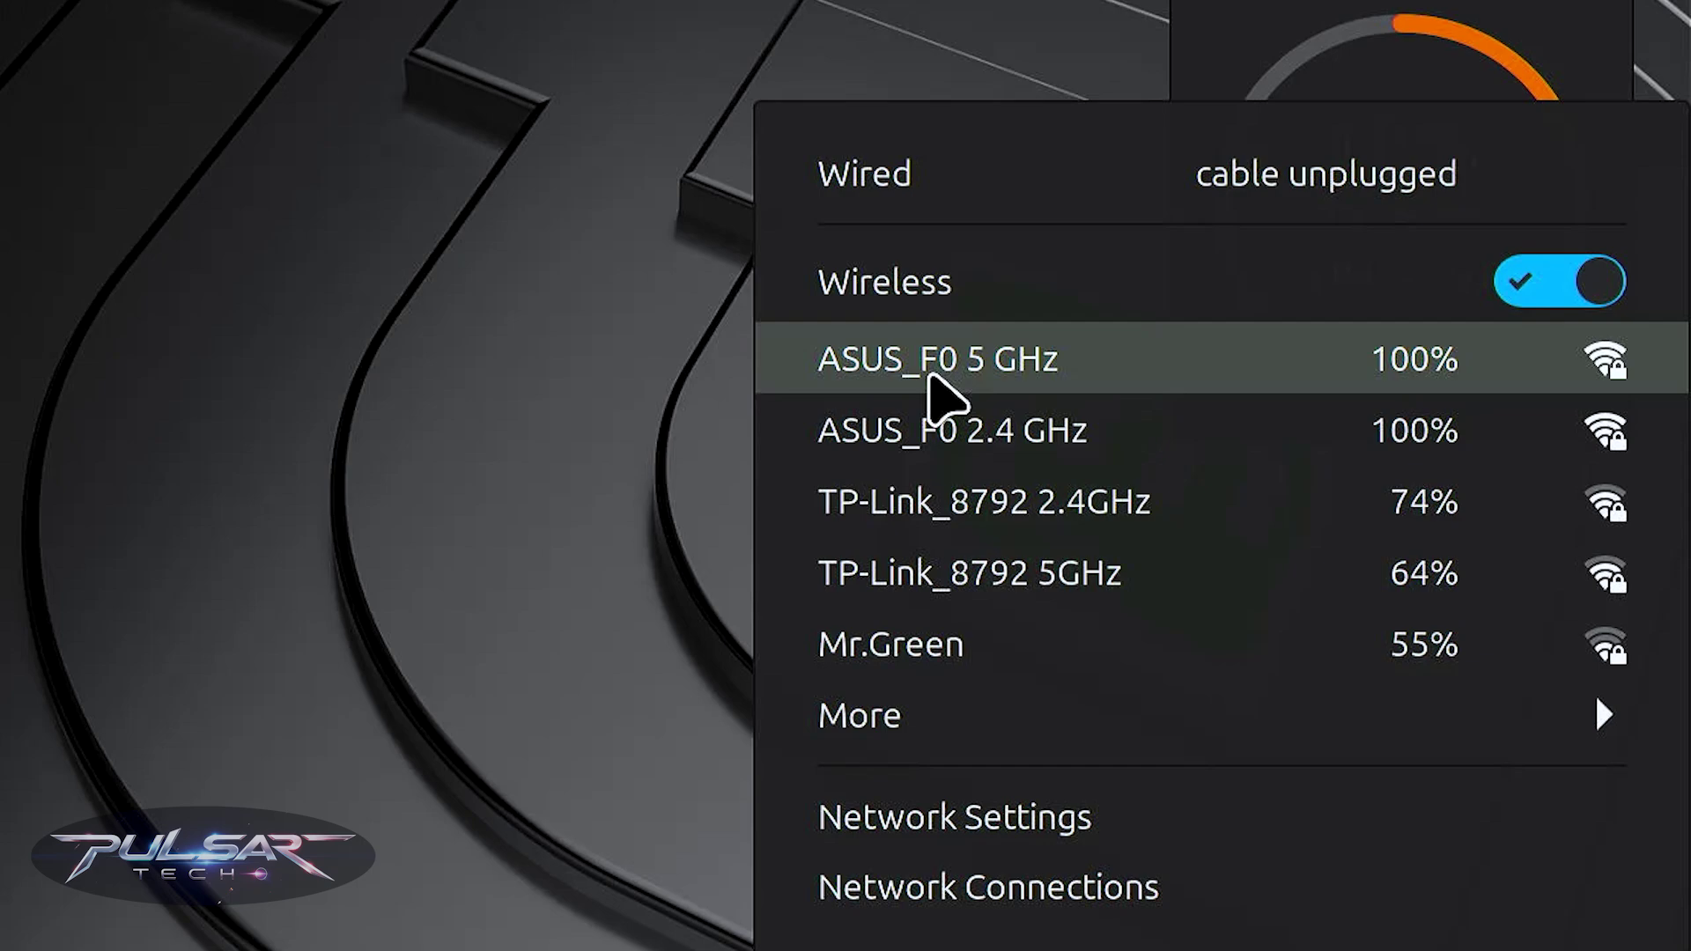
Step: Join the ASUS_F0 5 GHz network with its Wi-Fi password, then launch Firefox
{"action": "left_click", "coordinate": [929, 374]}
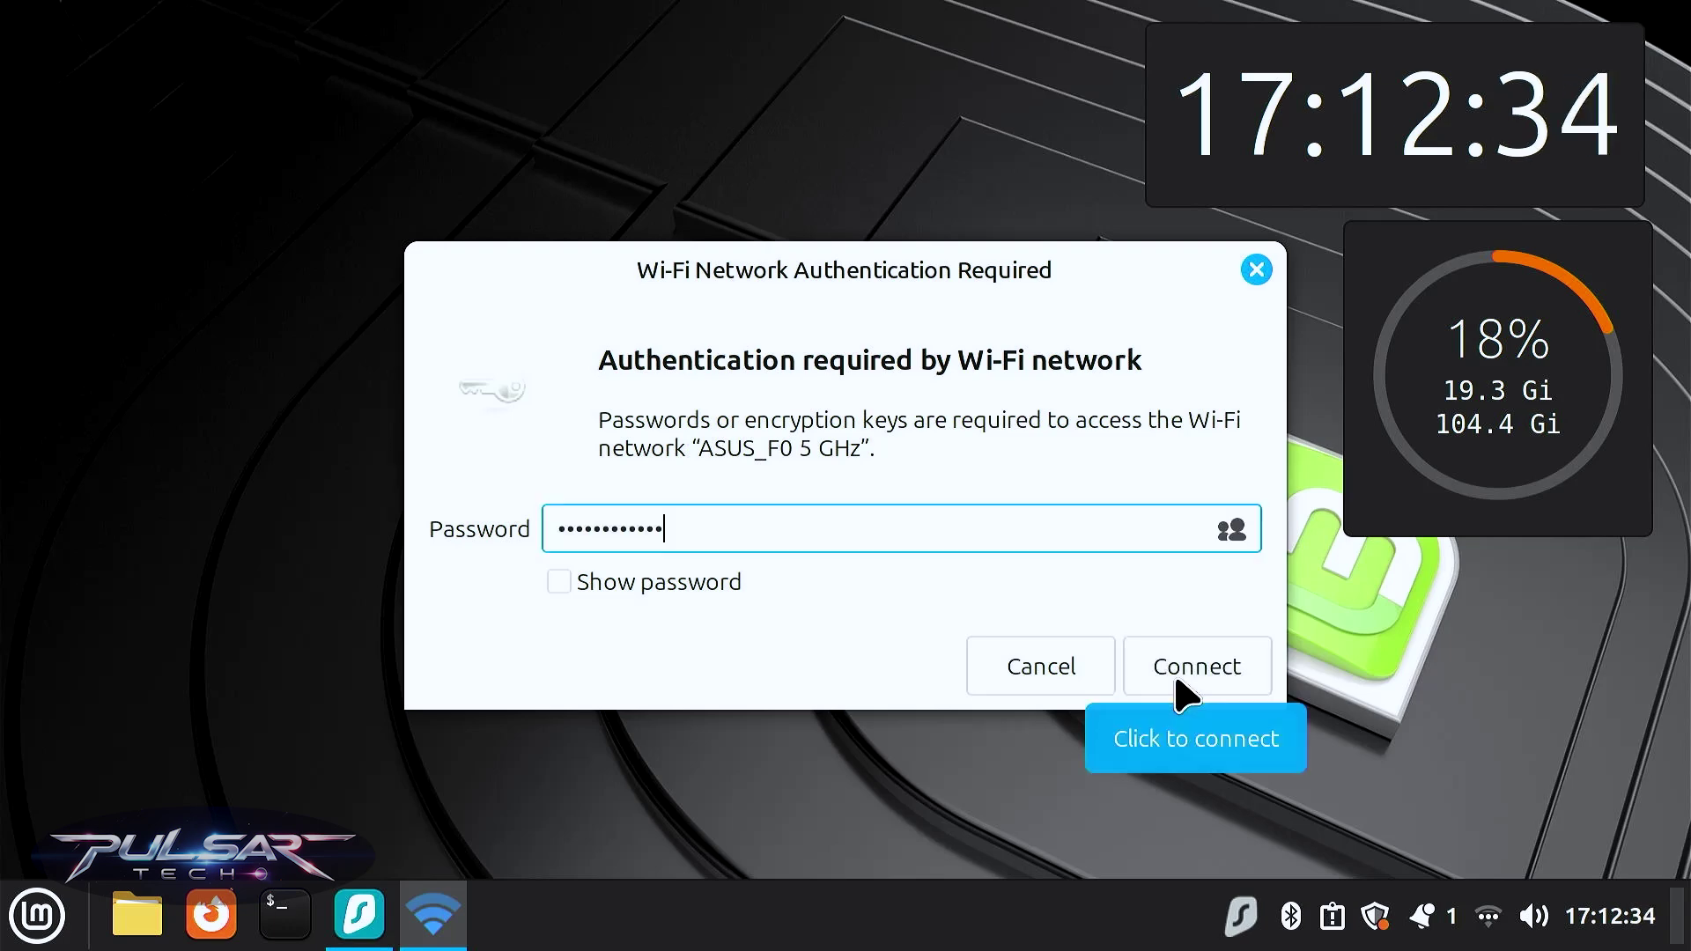
{"action": "left_click", "coordinate": [1179, 684]}
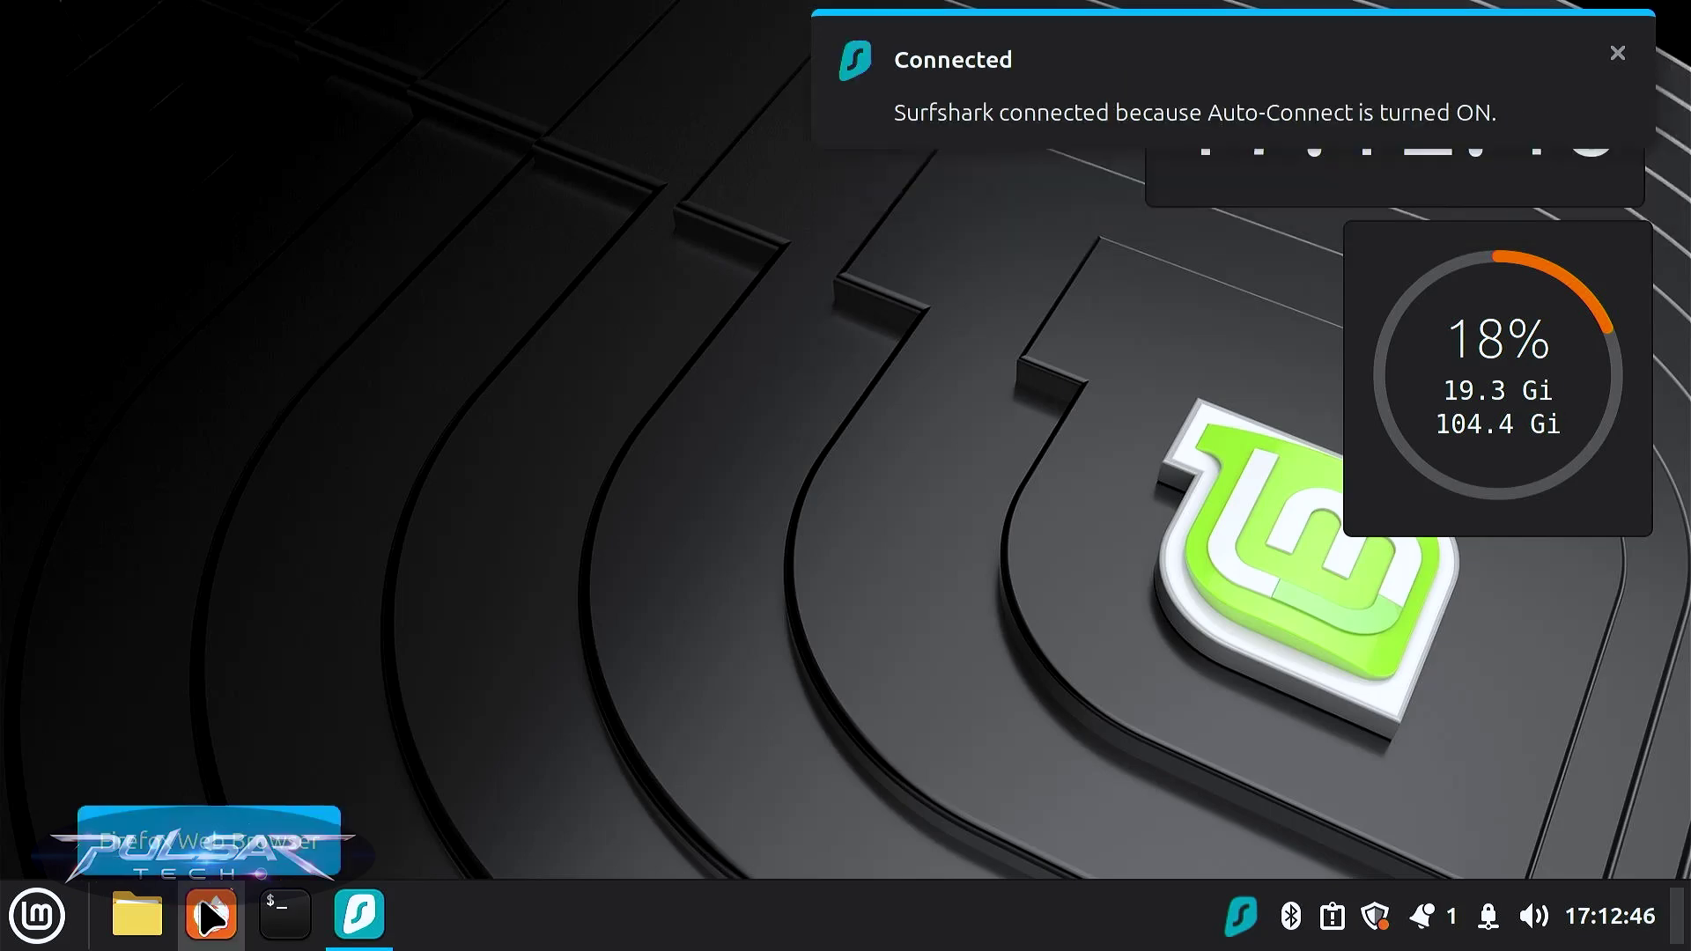
{"action": "left_click", "coordinate": [203, 912]}
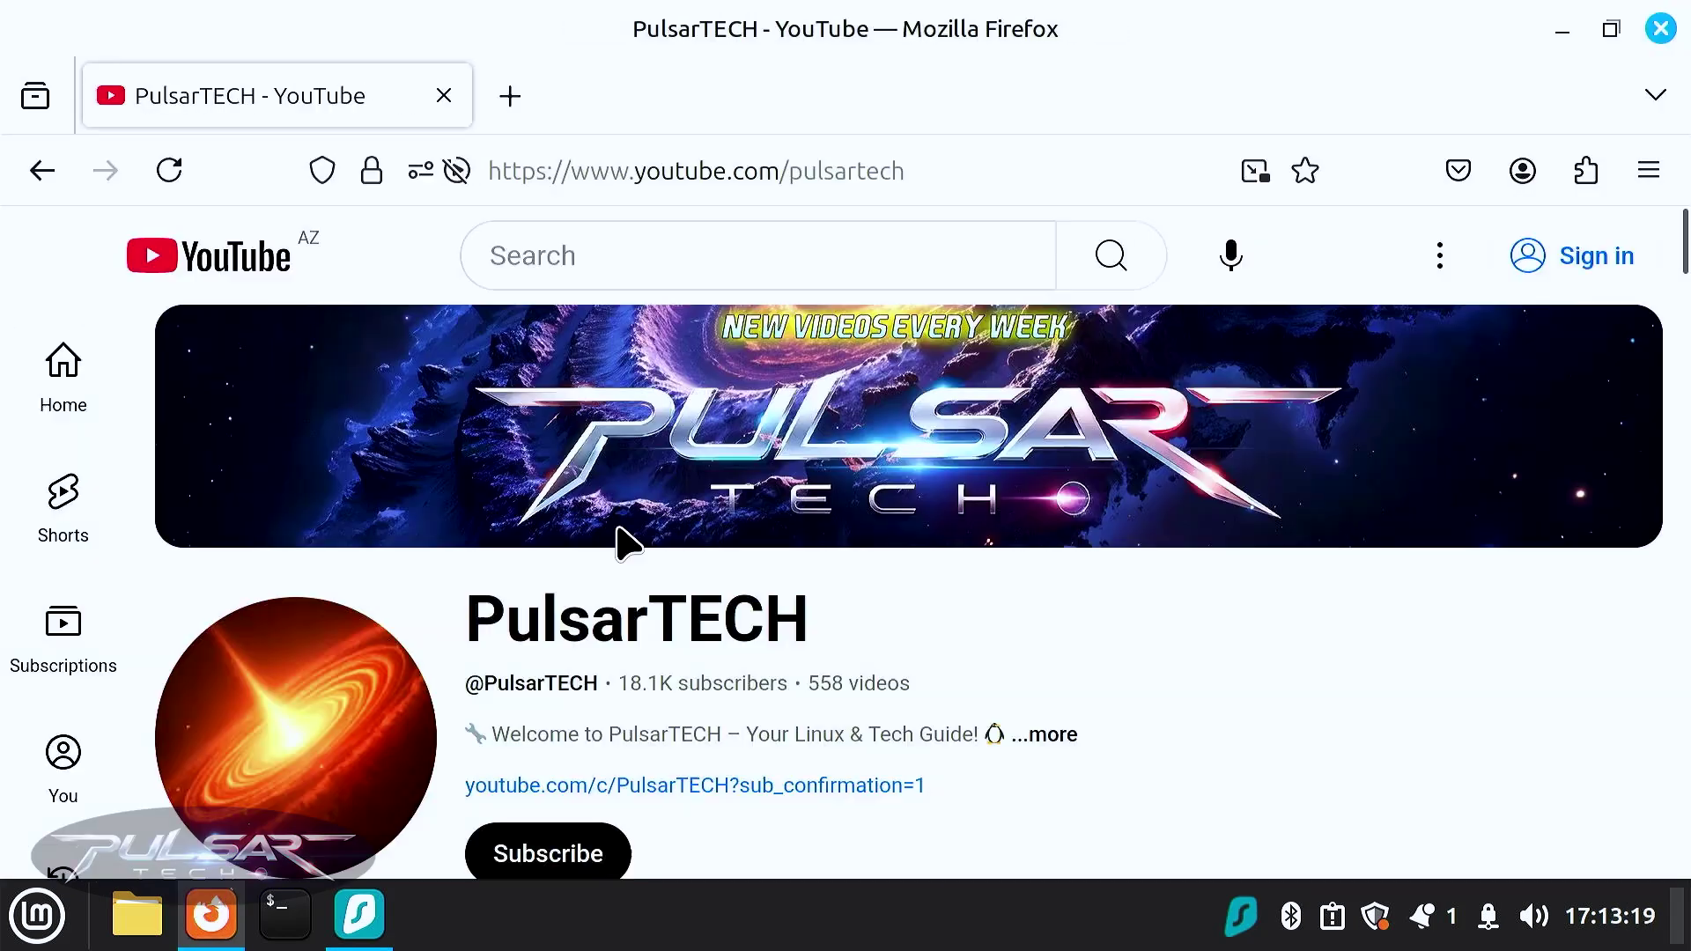
Step: Play the keyboard-language switching video from the channel page in HD, then exit full screen
{"action": "scroll", "coordinate": [619, 531], "scroll_direction": "down", "scroll_amount": 5}
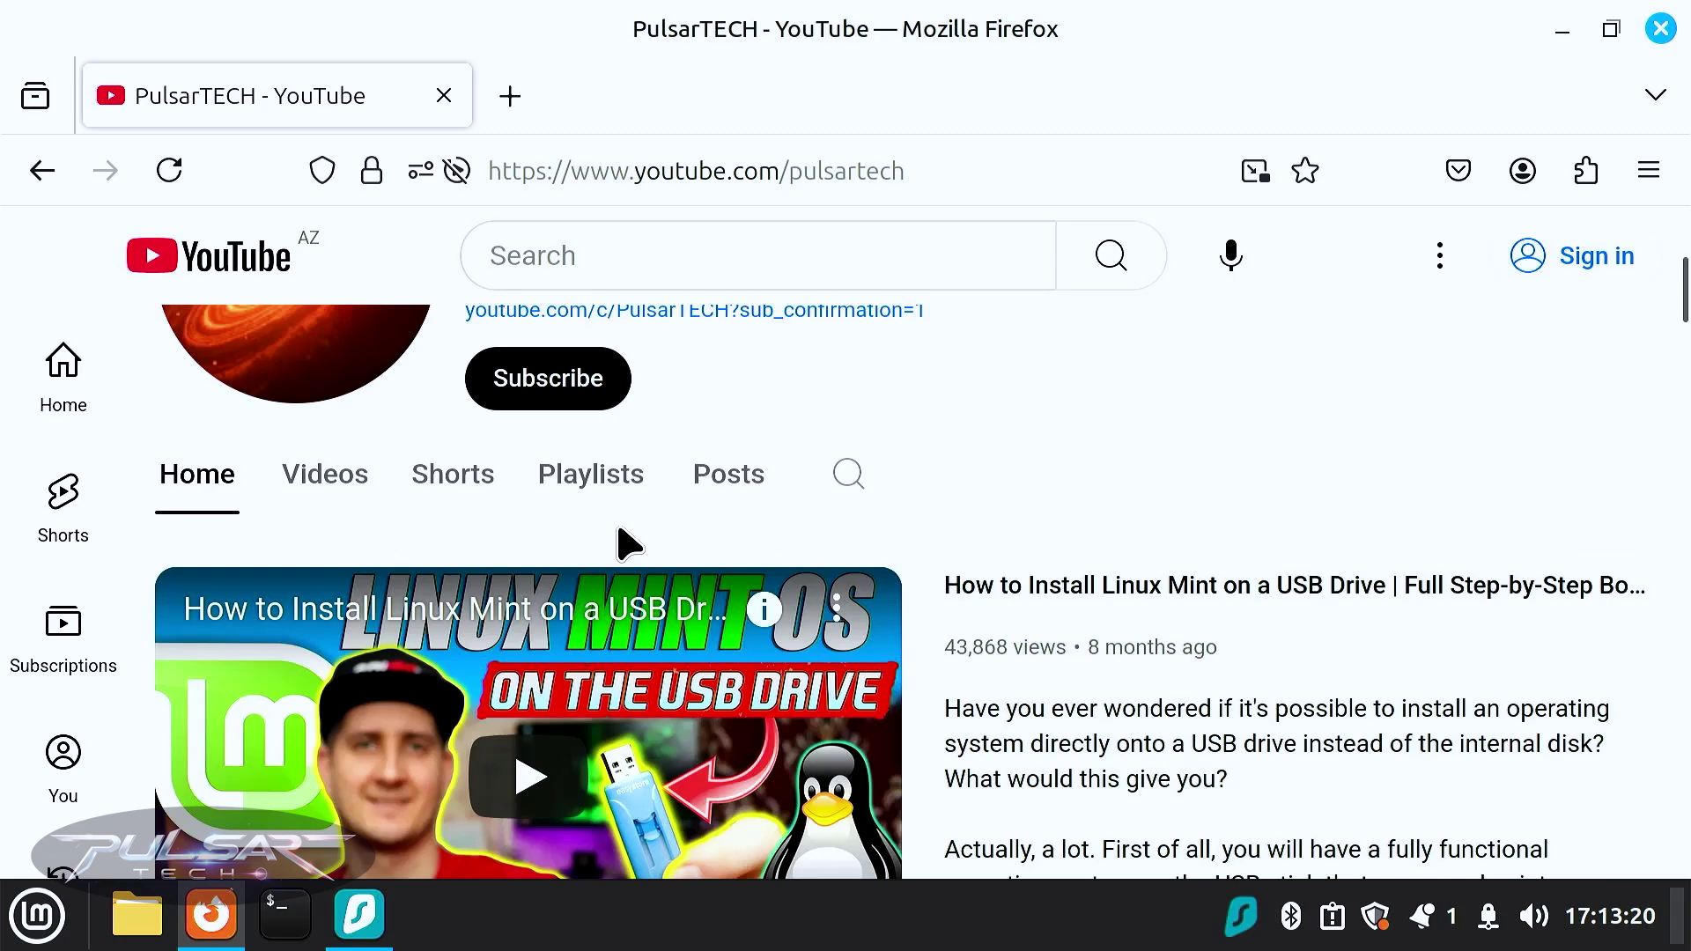
{"action": "scroll", "coordinate": [619, 530], "scroll_direction": "down", "scroll_amount": 5}
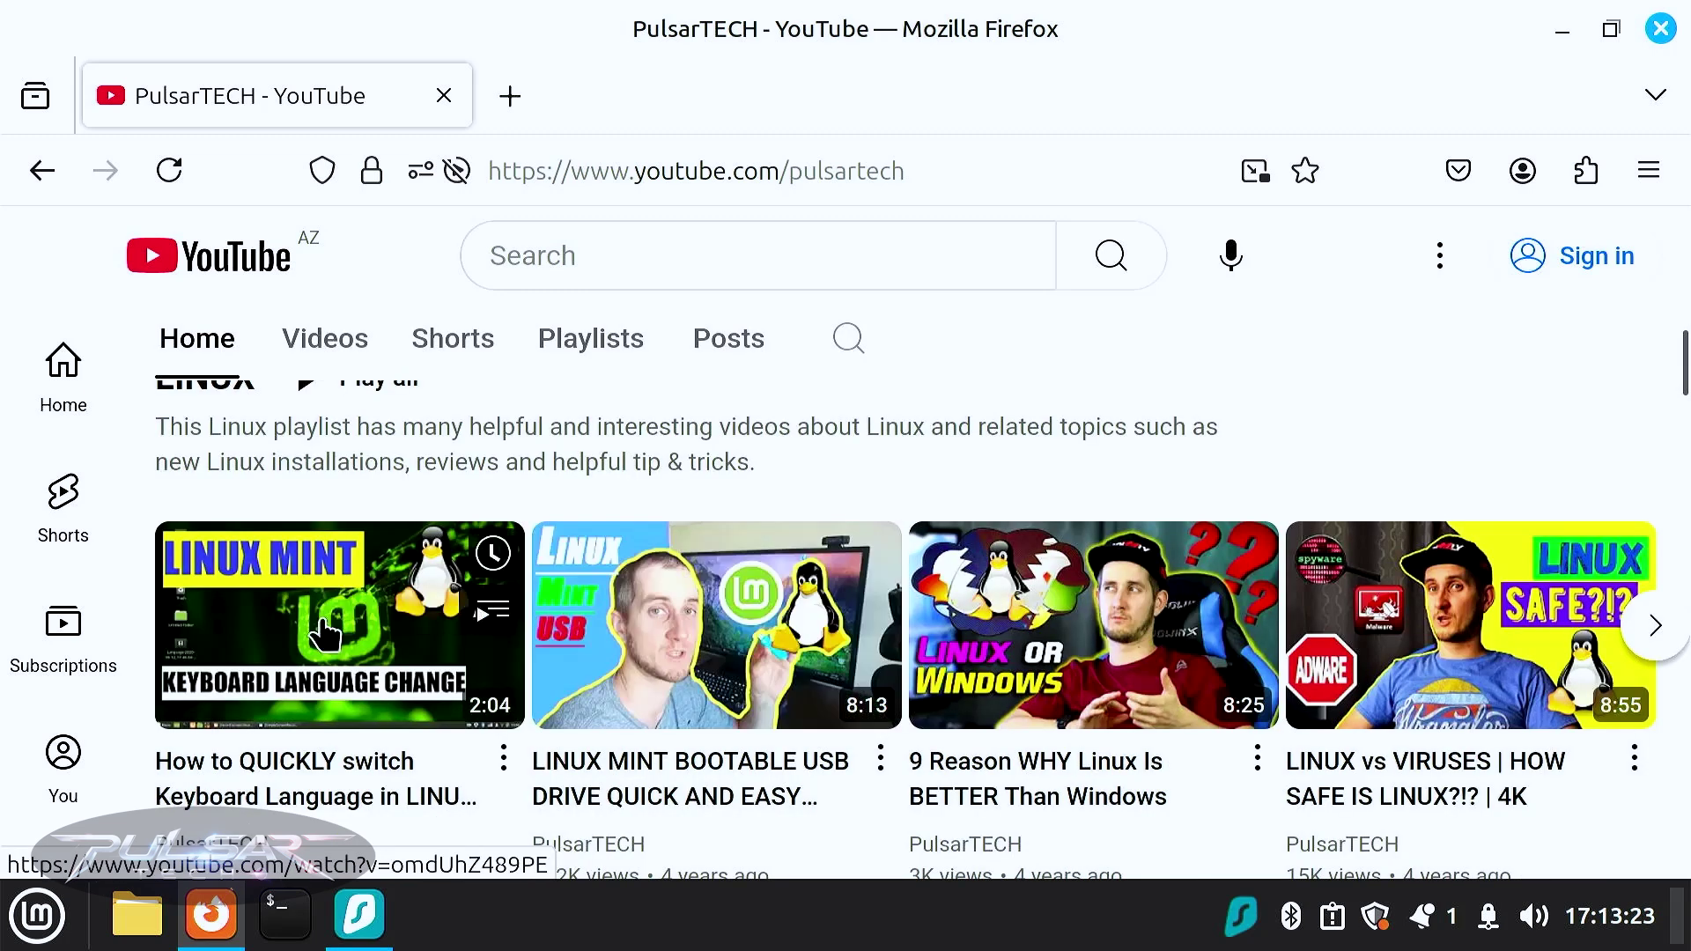
{"action": "left_click", "coordinate": [325, 633]}
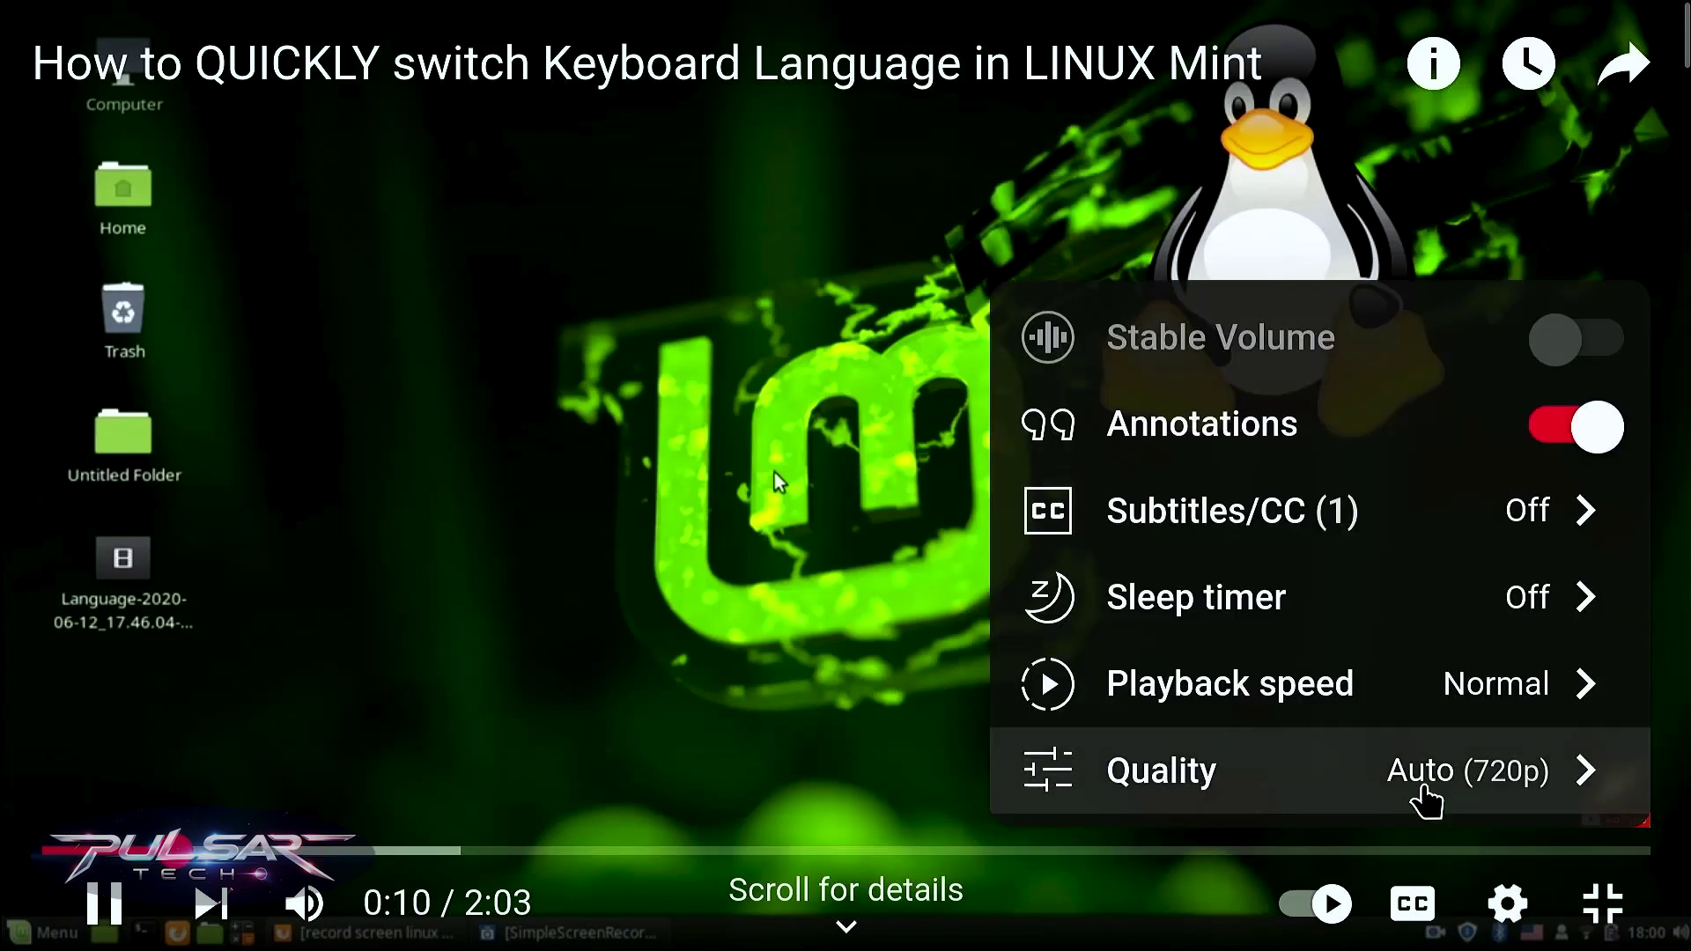
{"action": "left_click", "coordinate": [1419, 785]}
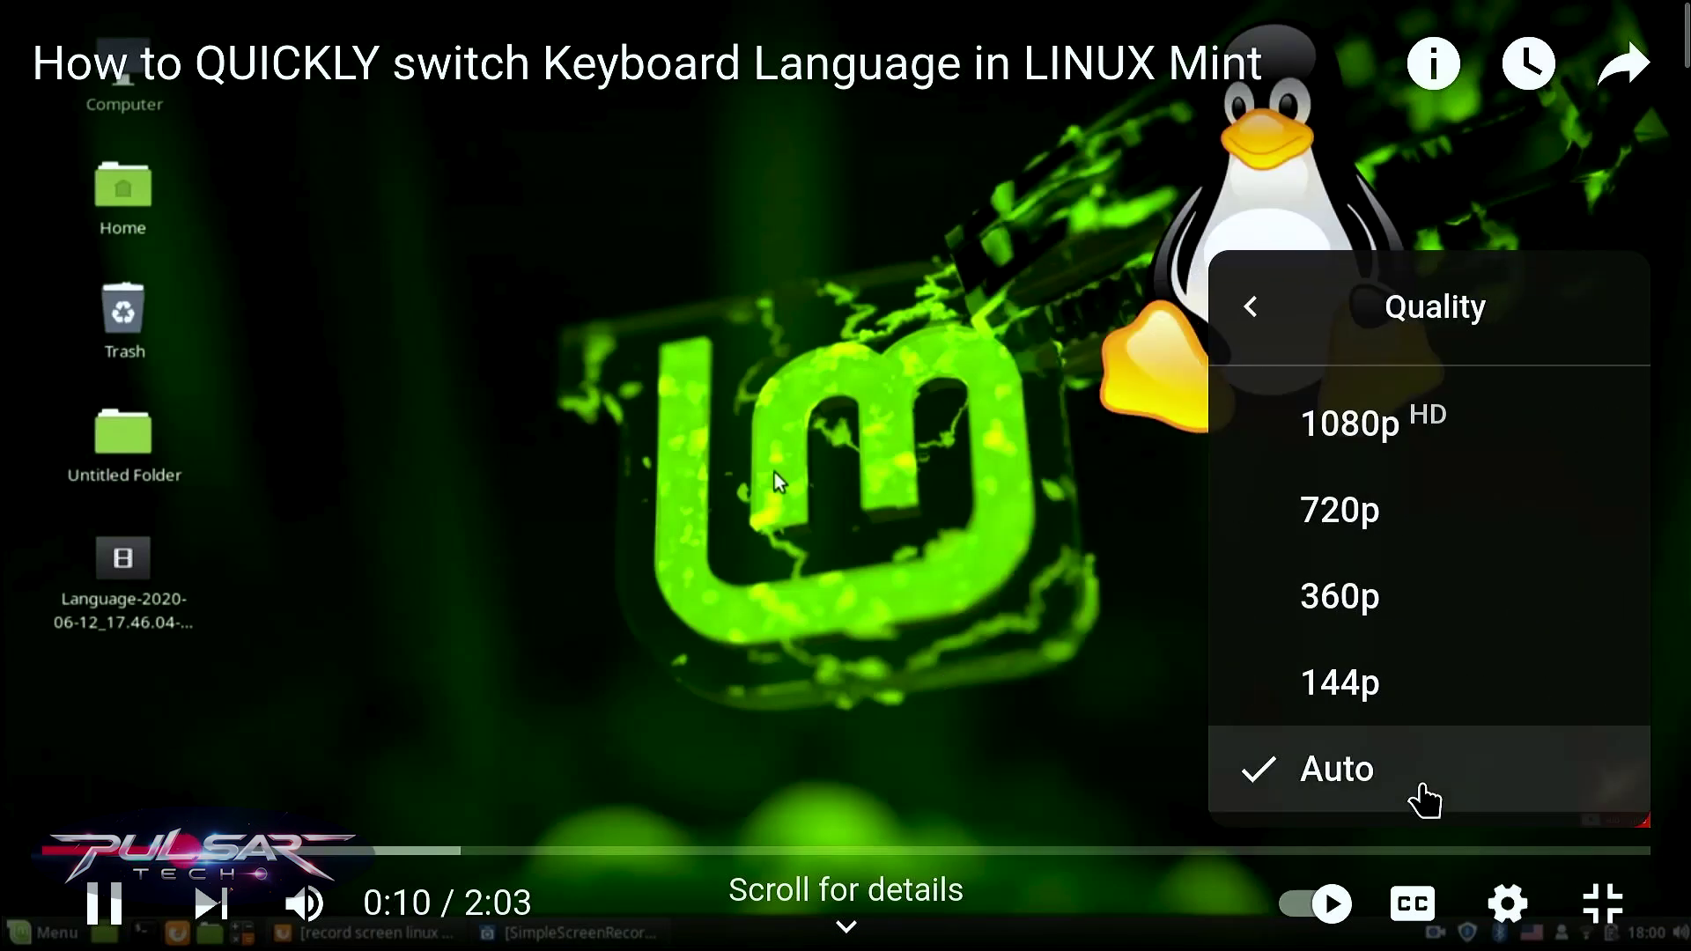
{"action": "left_click", "coordinate": [1321, 446]}
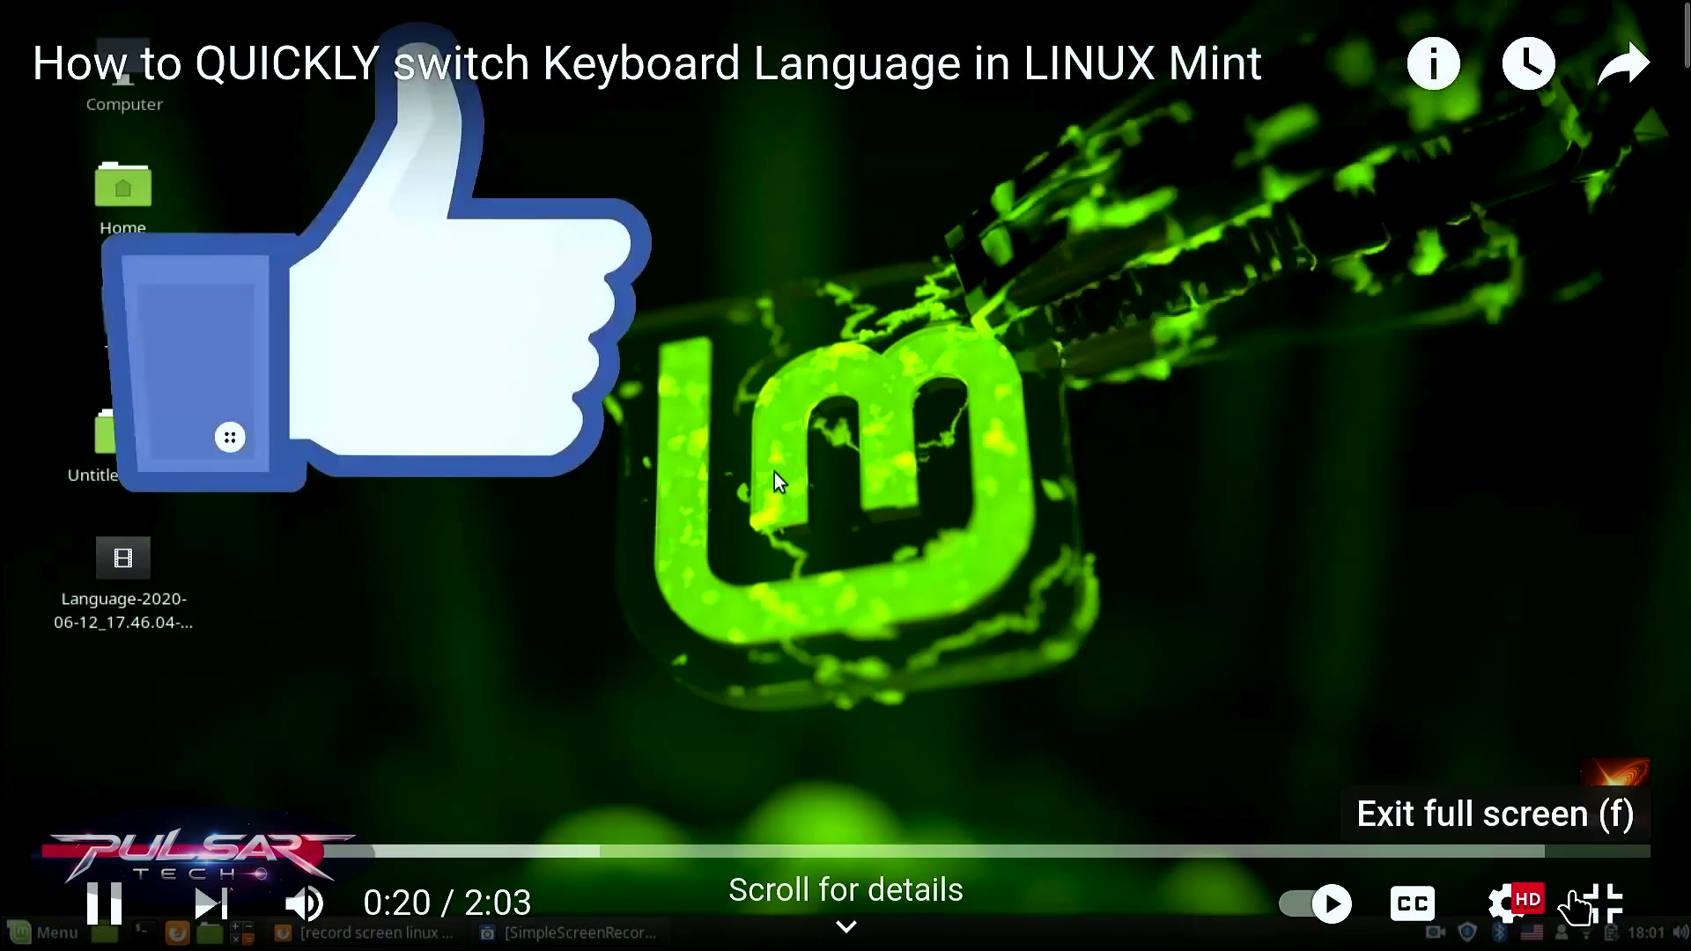
{"action": "left_click", "coordinate": [1603, 903]}
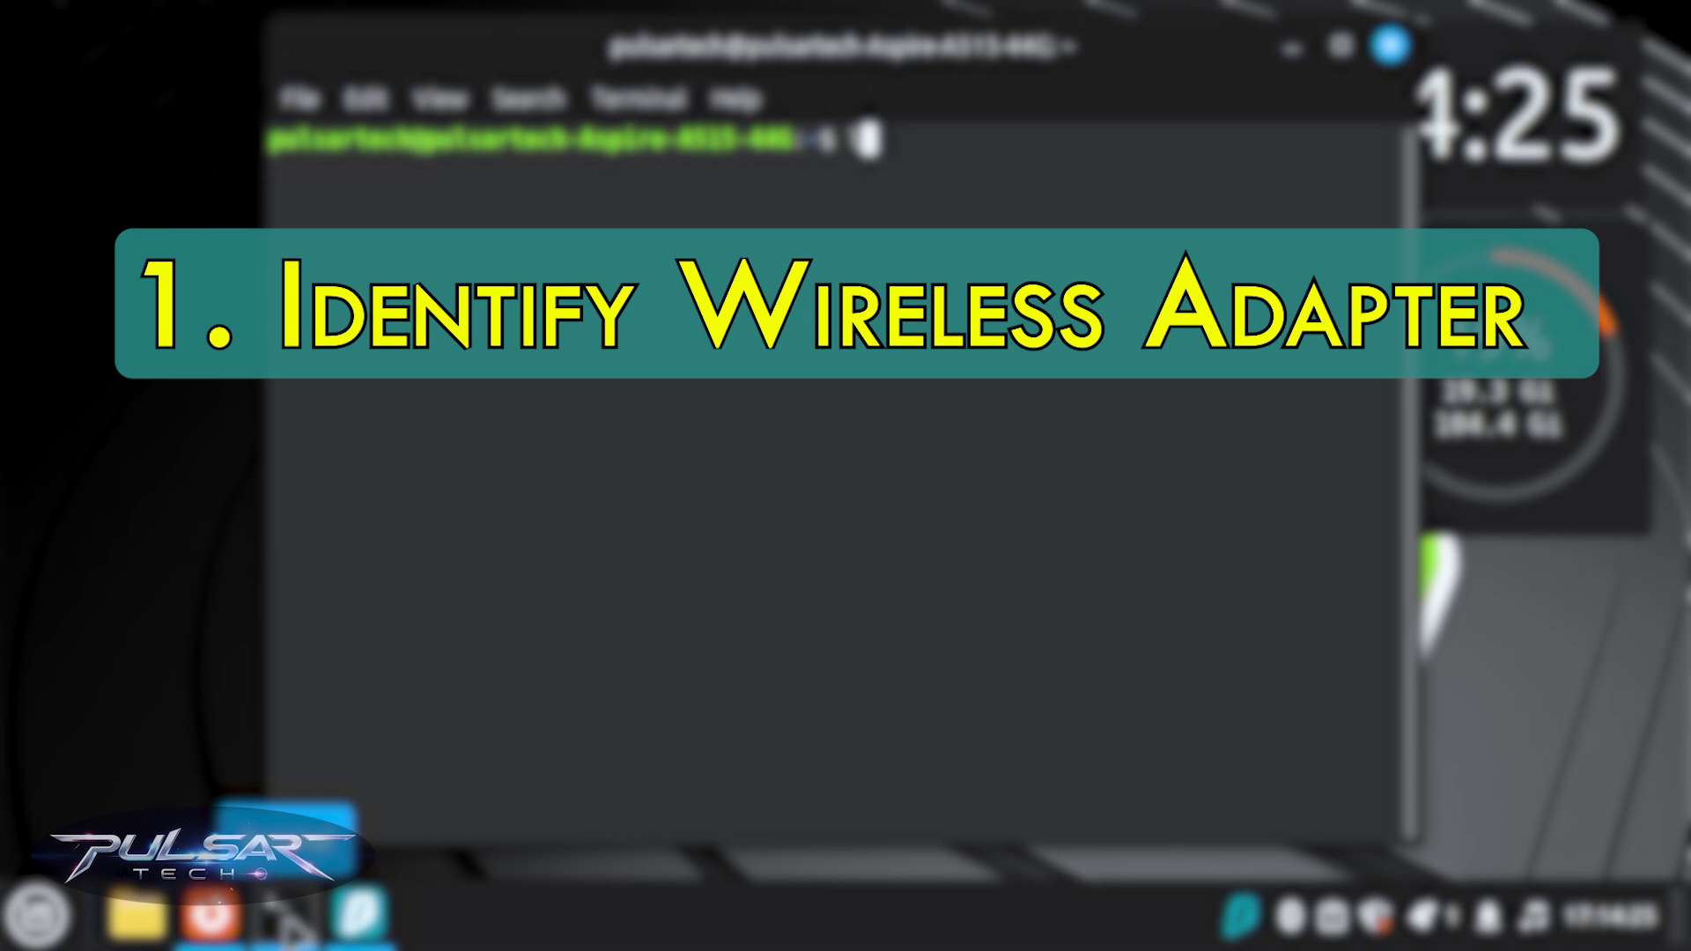
Step: Run lshw -C network to list network hardware and scroll back through the output
{"action": "type", "text": "l"}
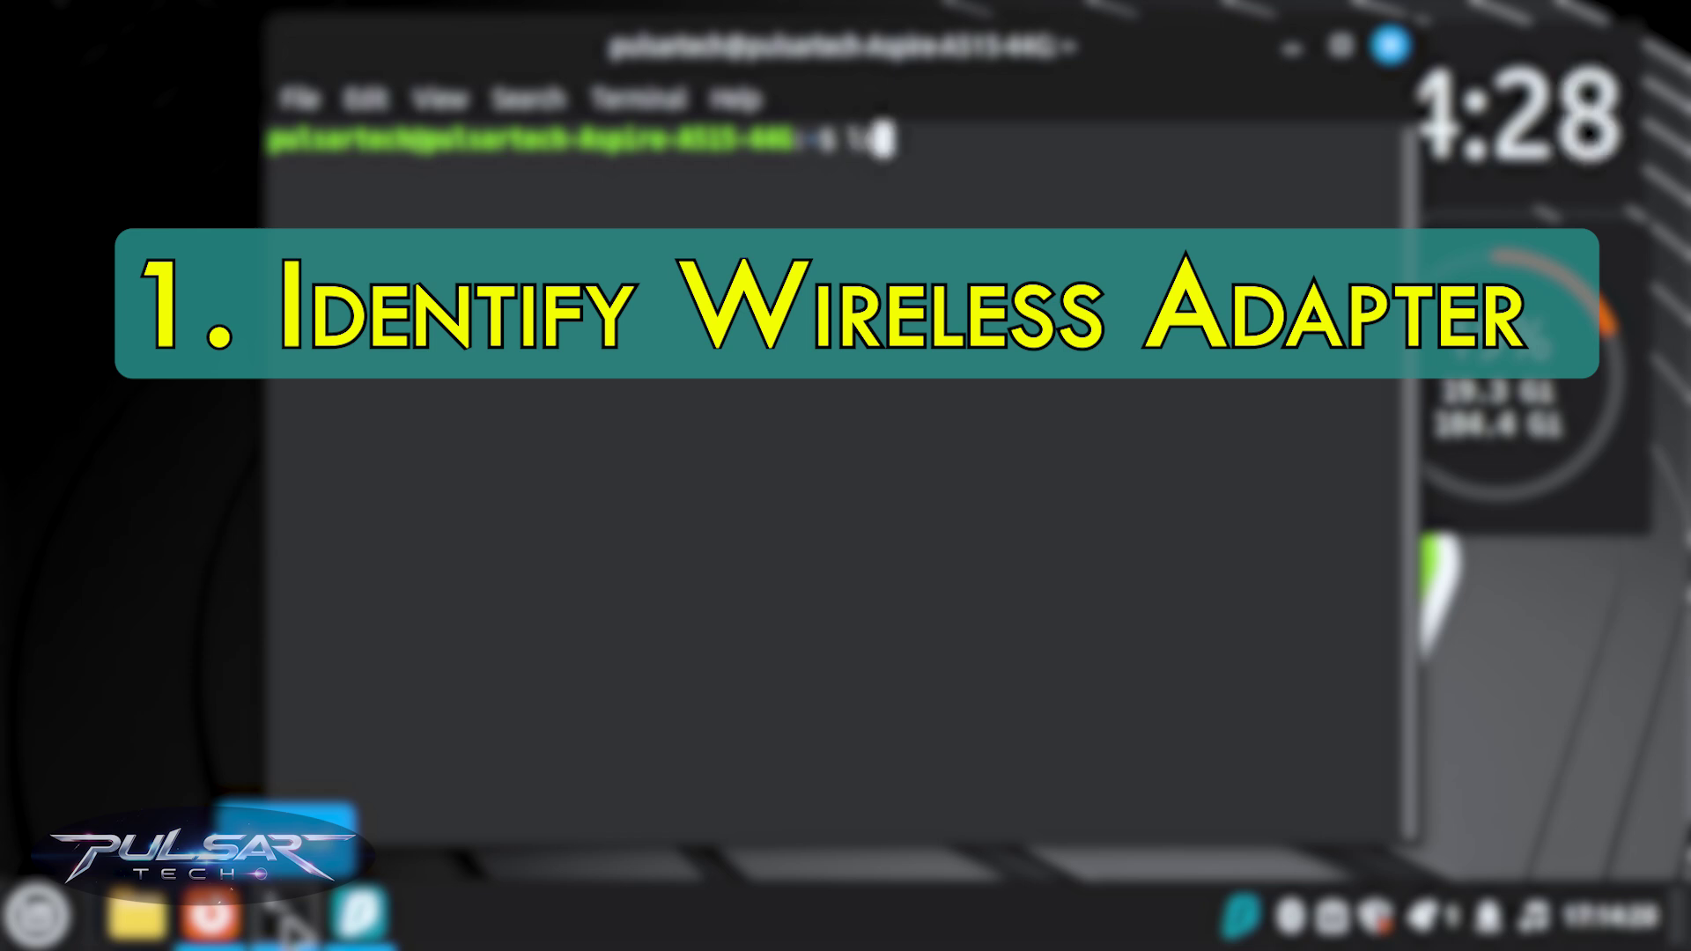
{"action": "type", "text": "shw"}
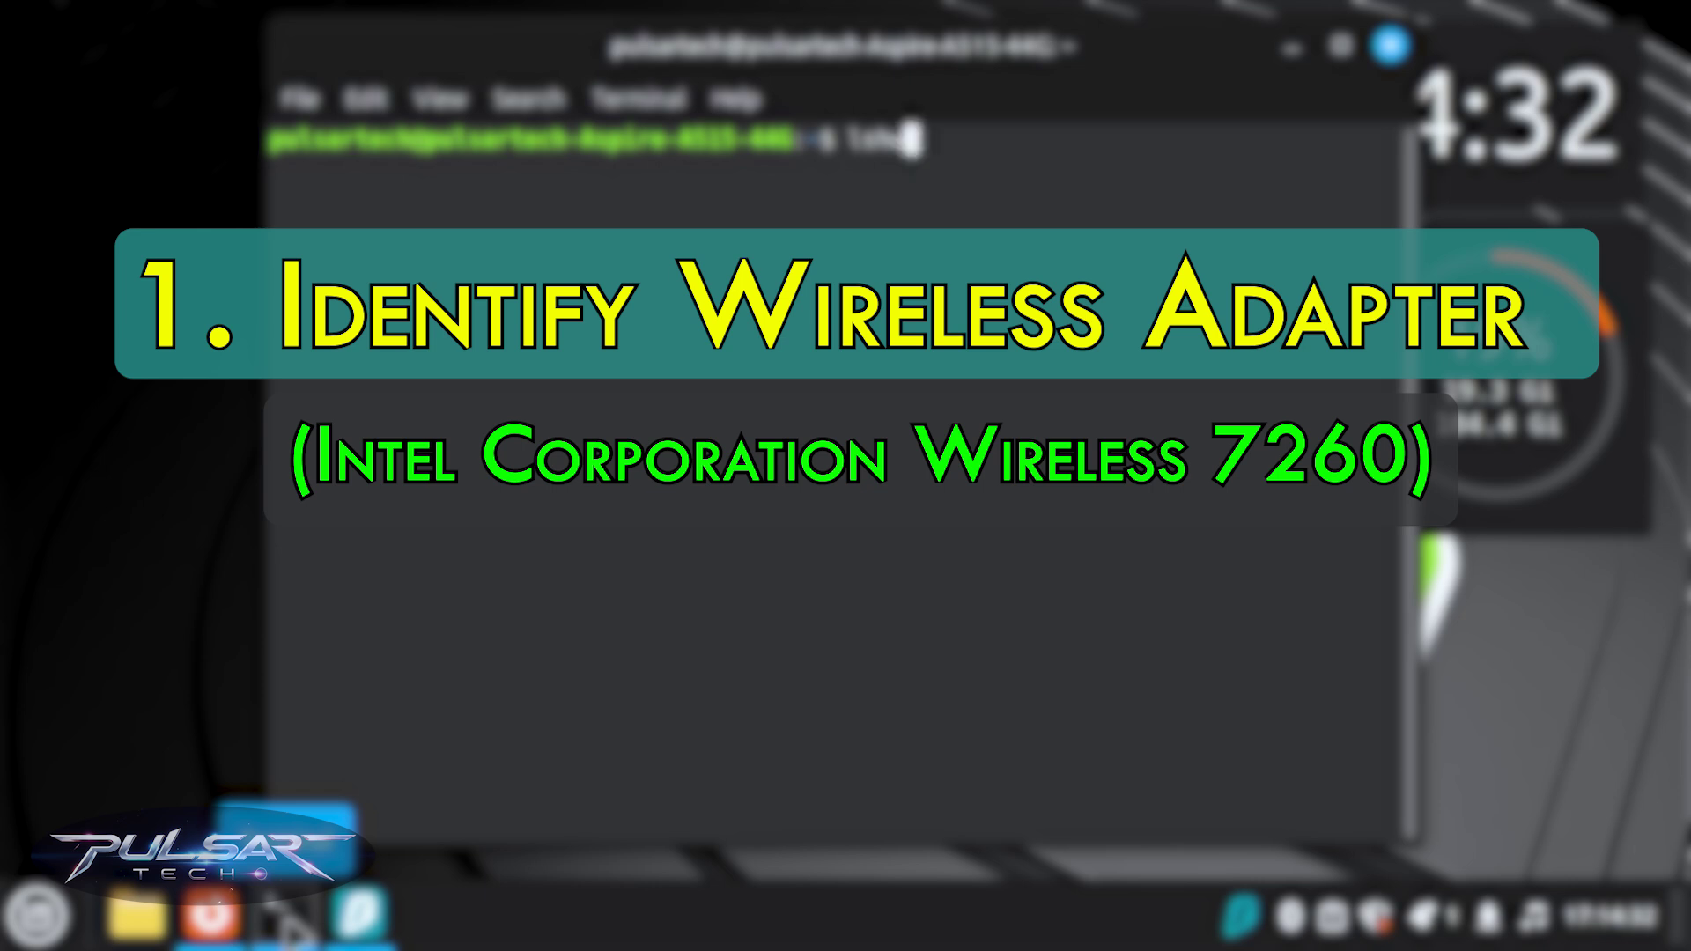
{"action": "type", "text": "-C"}
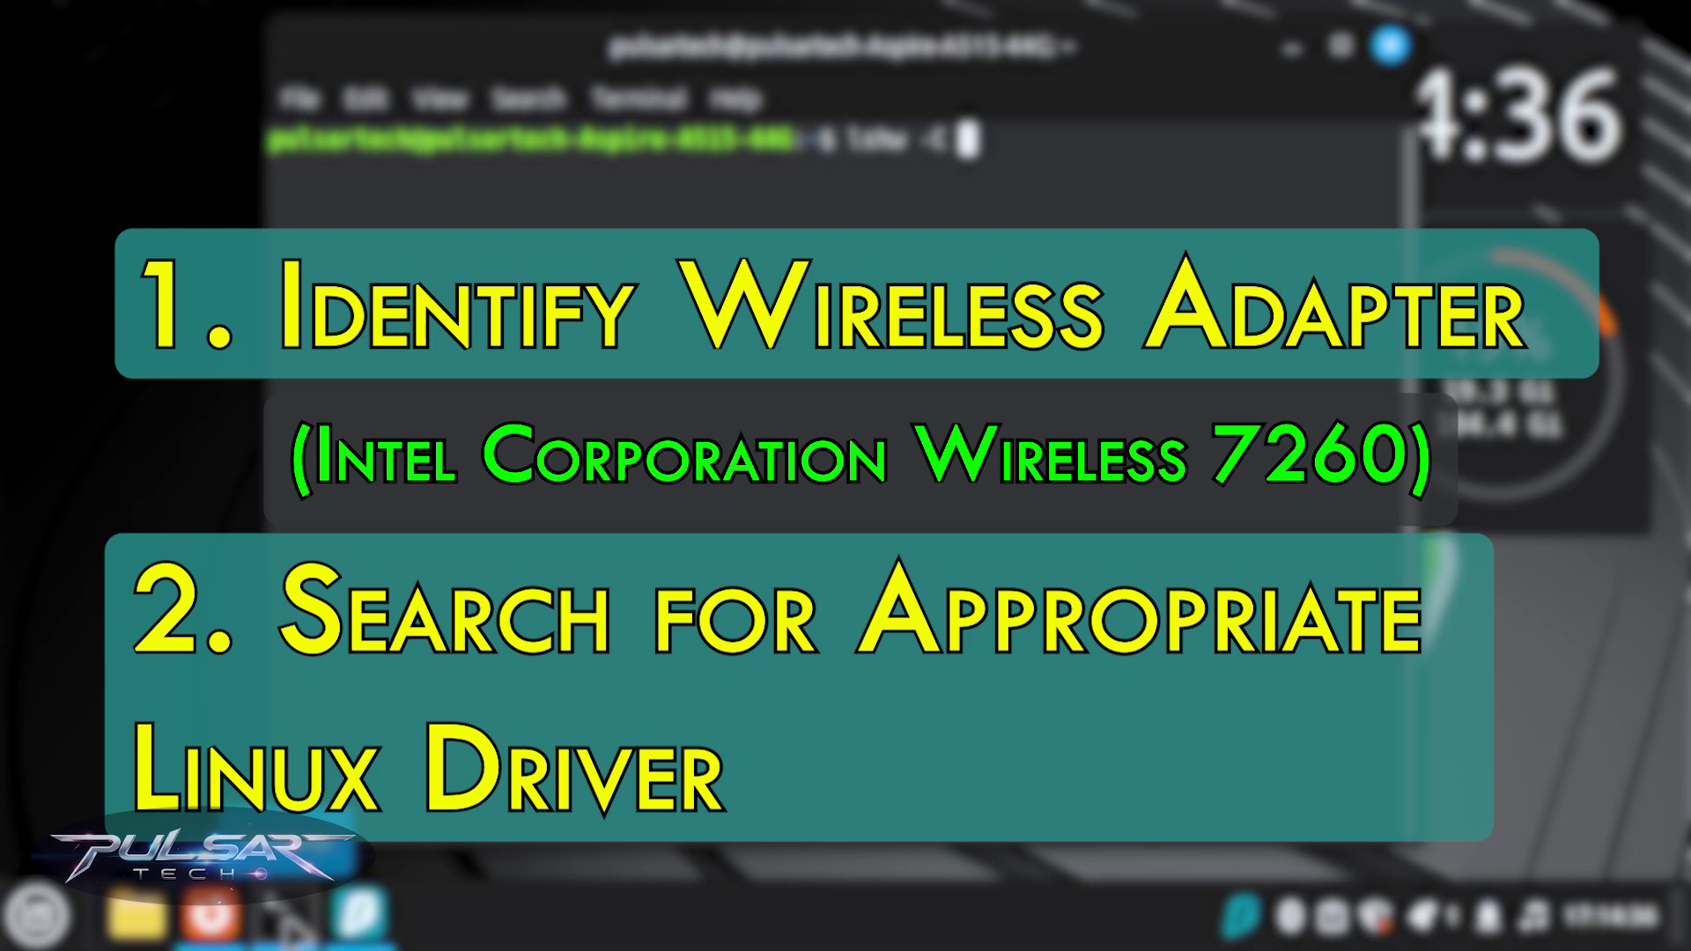
{"action": "type", "text": "network"}
{"action": "key", "text": "Return"}
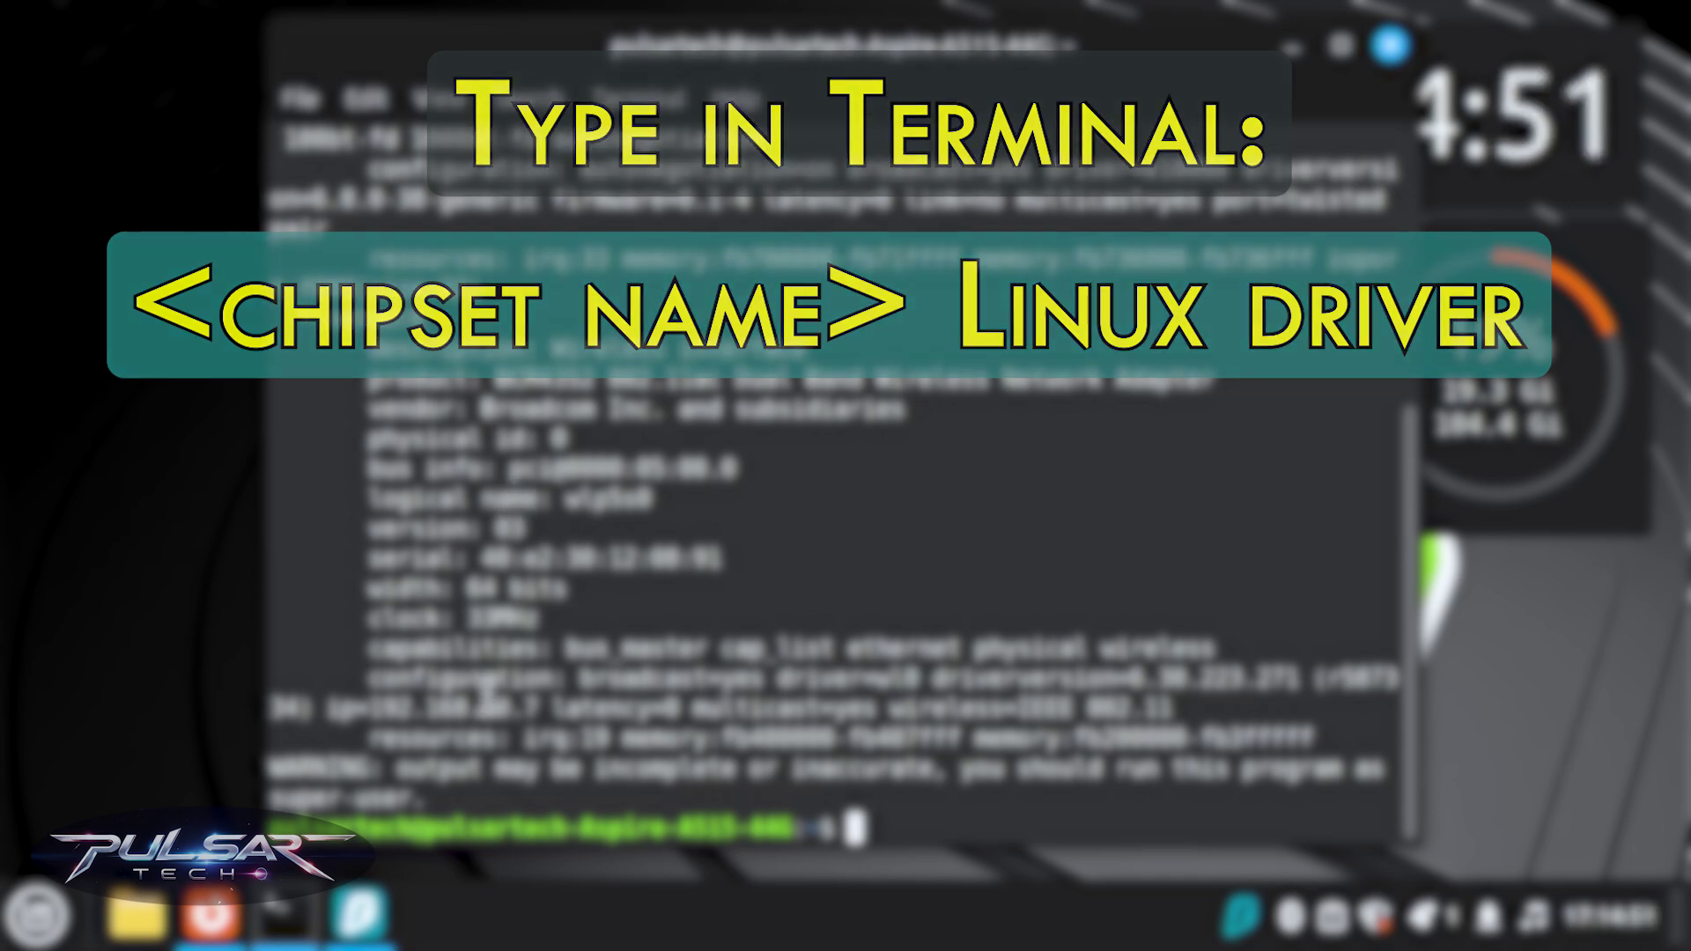
{"action": "scroll", "coordinate": [487, 685], "scroll_direction": "up", "scroll_amount": 4}
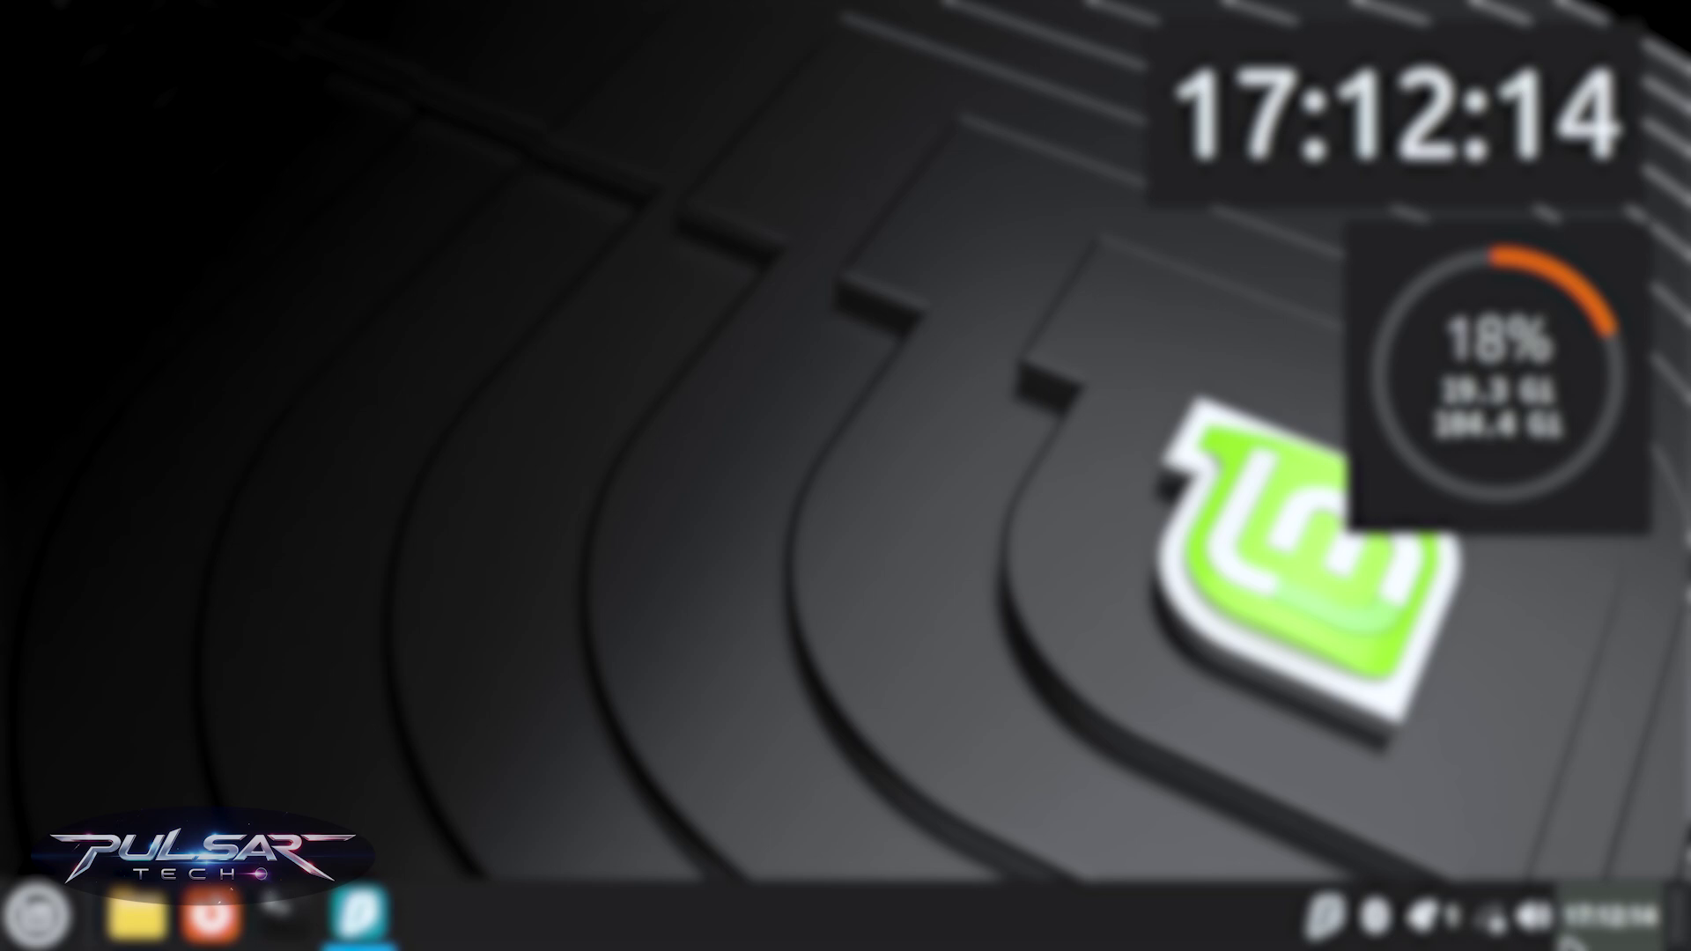
Step: Show the nearby Wi-Fi networks from the panel's network menu
{"action": "left_click", "coordinate": [1489, 918]}
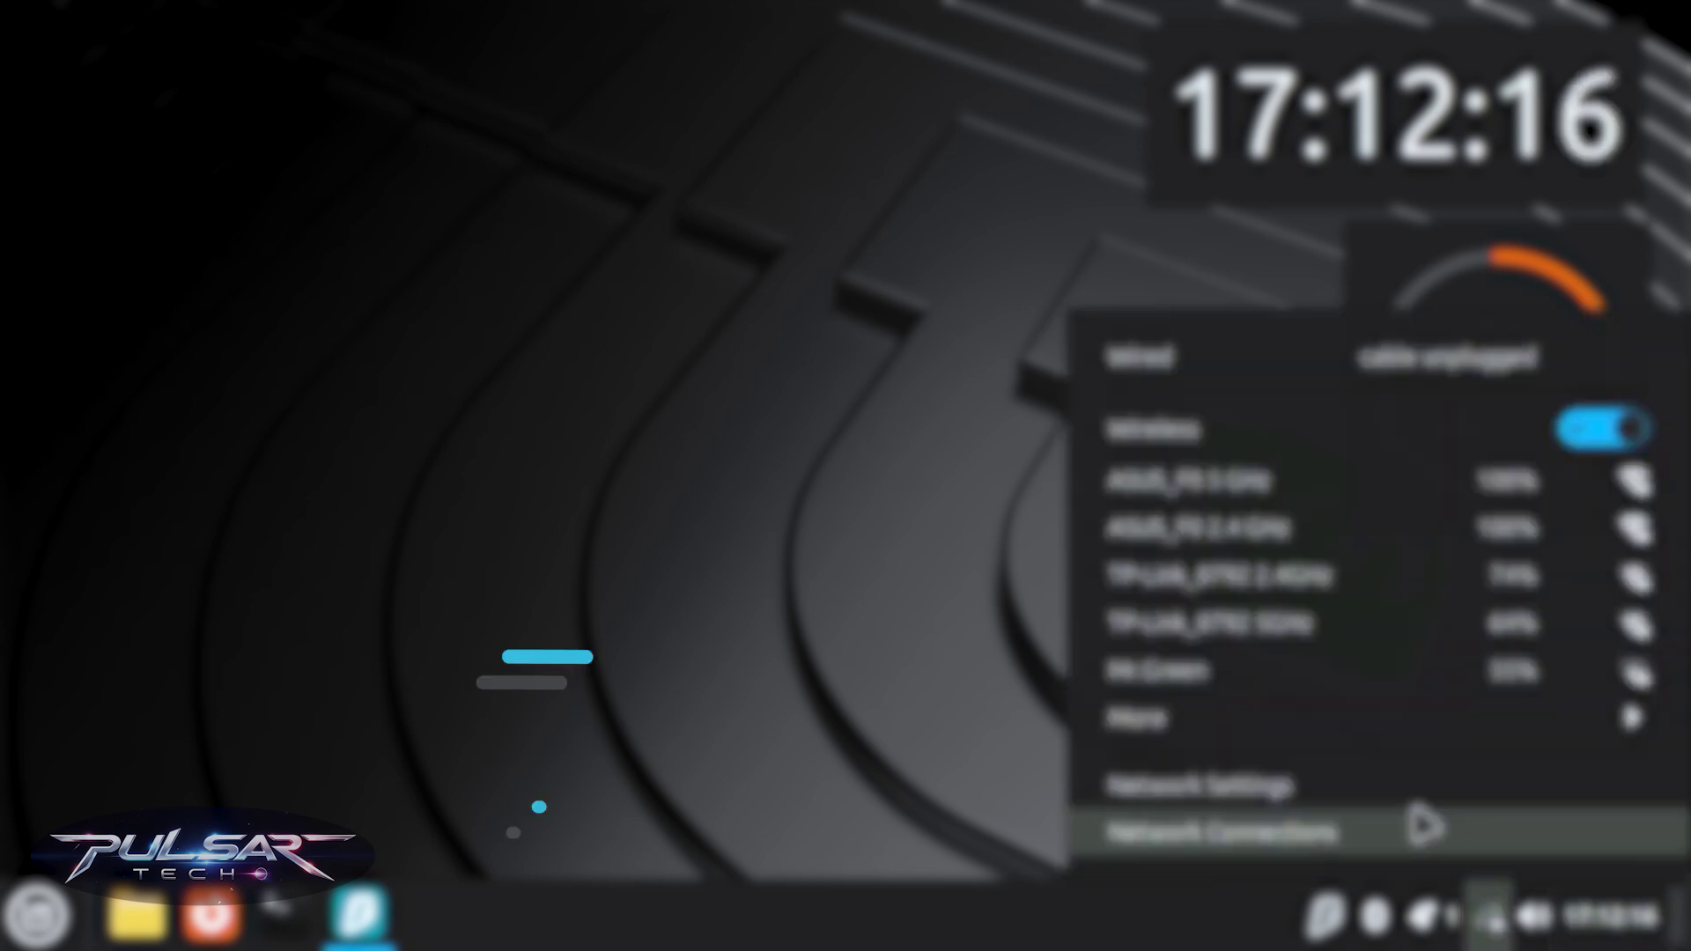